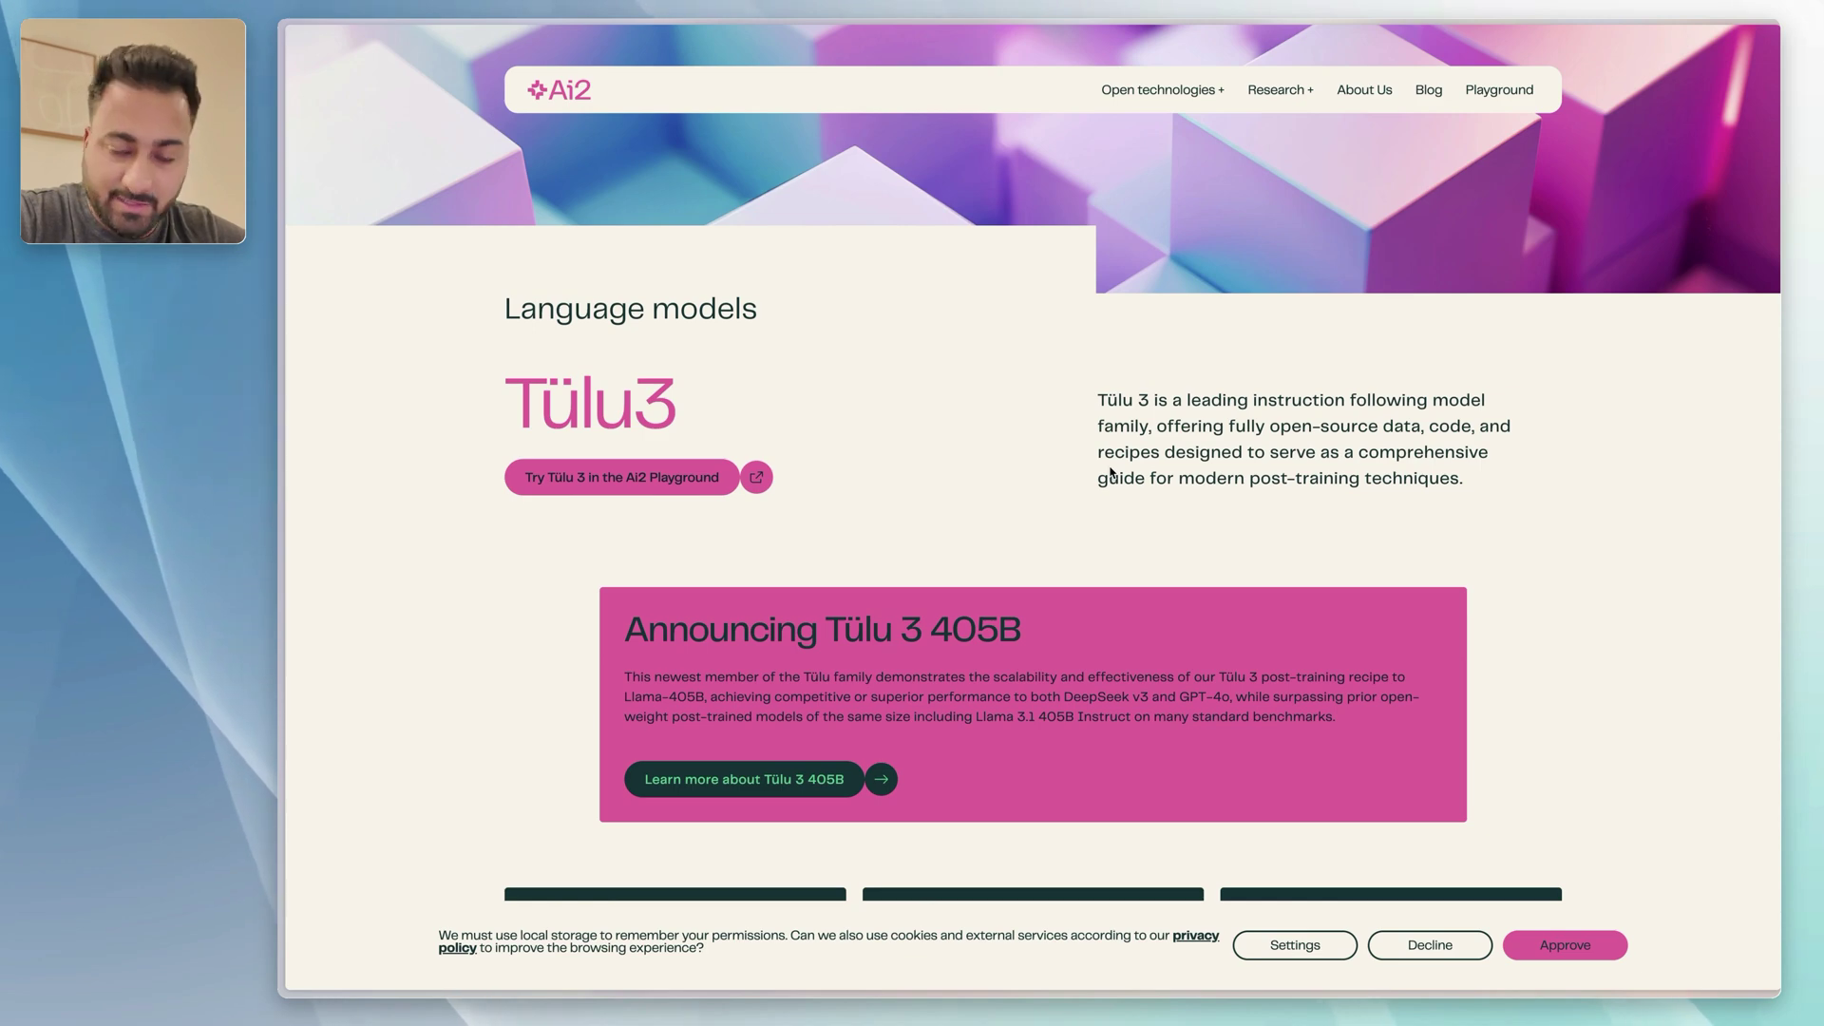
Step: Look through the Tülu 3 page's resource cards, approach diagram and results charts
scroll(1111, 472, down, 8)
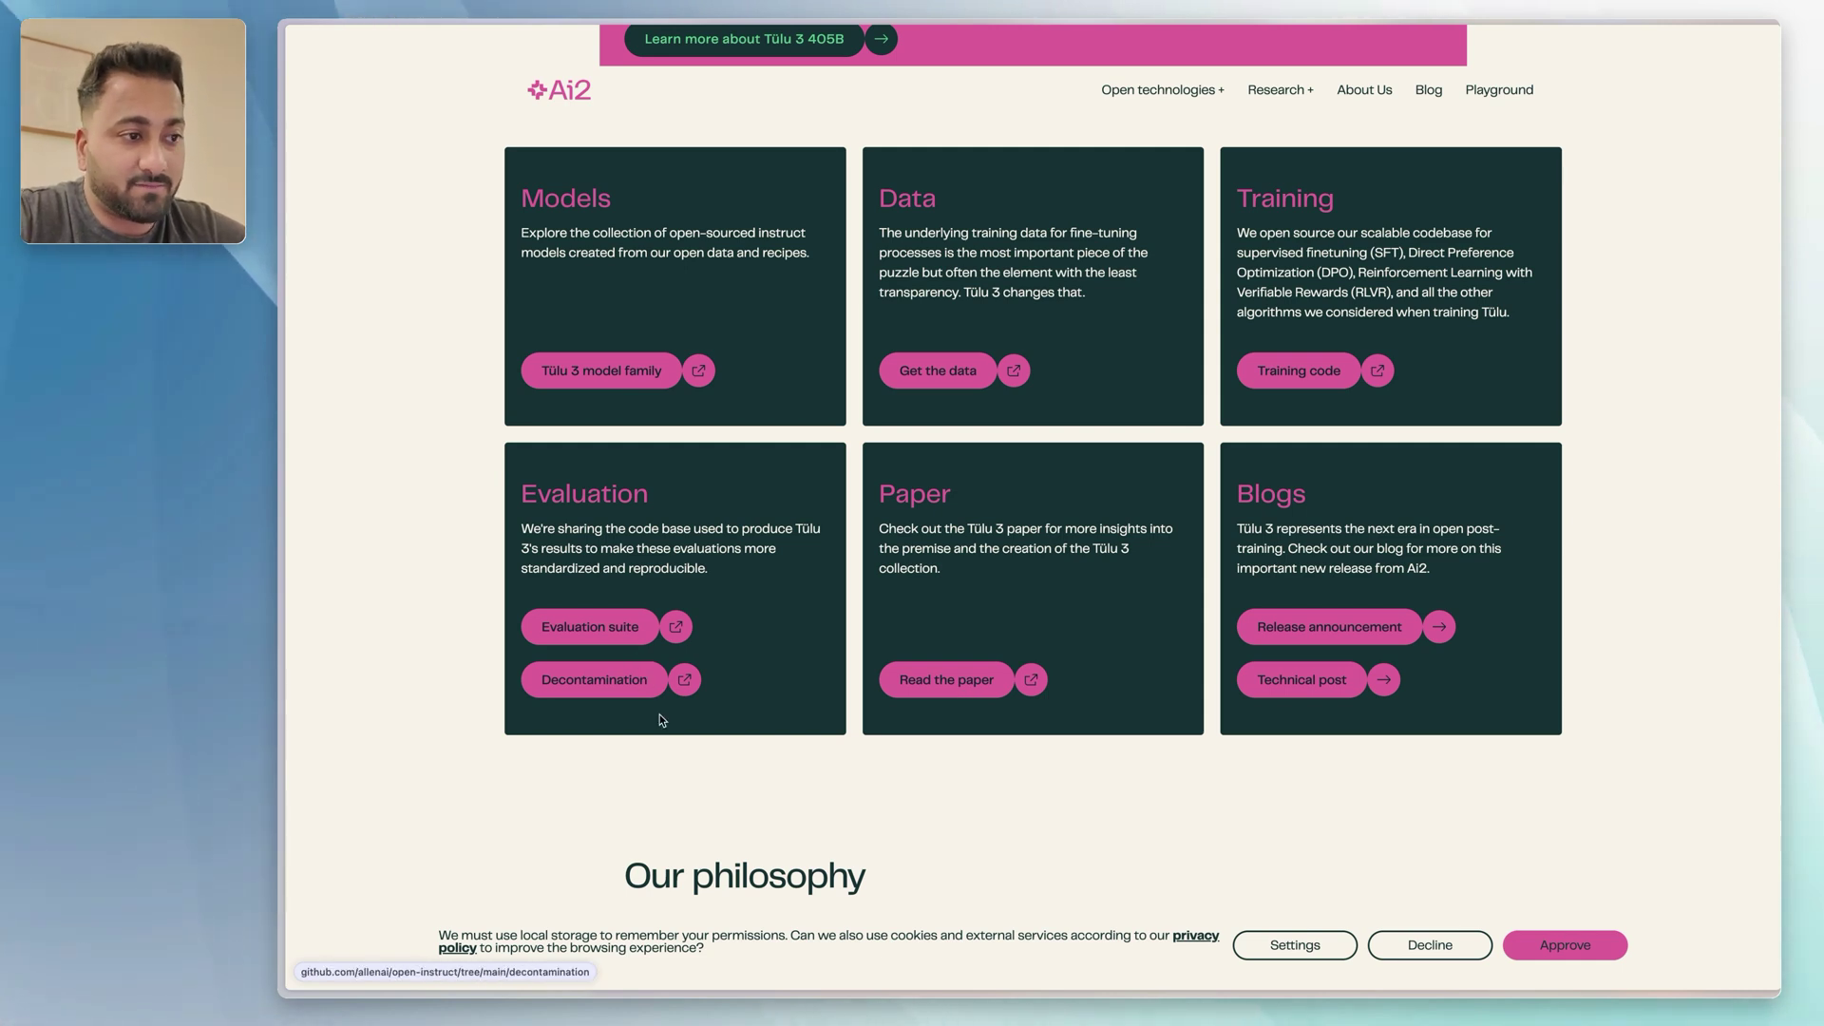
scroll(1061, 766, down, 1)
scroll(1061, 766, down, 7)
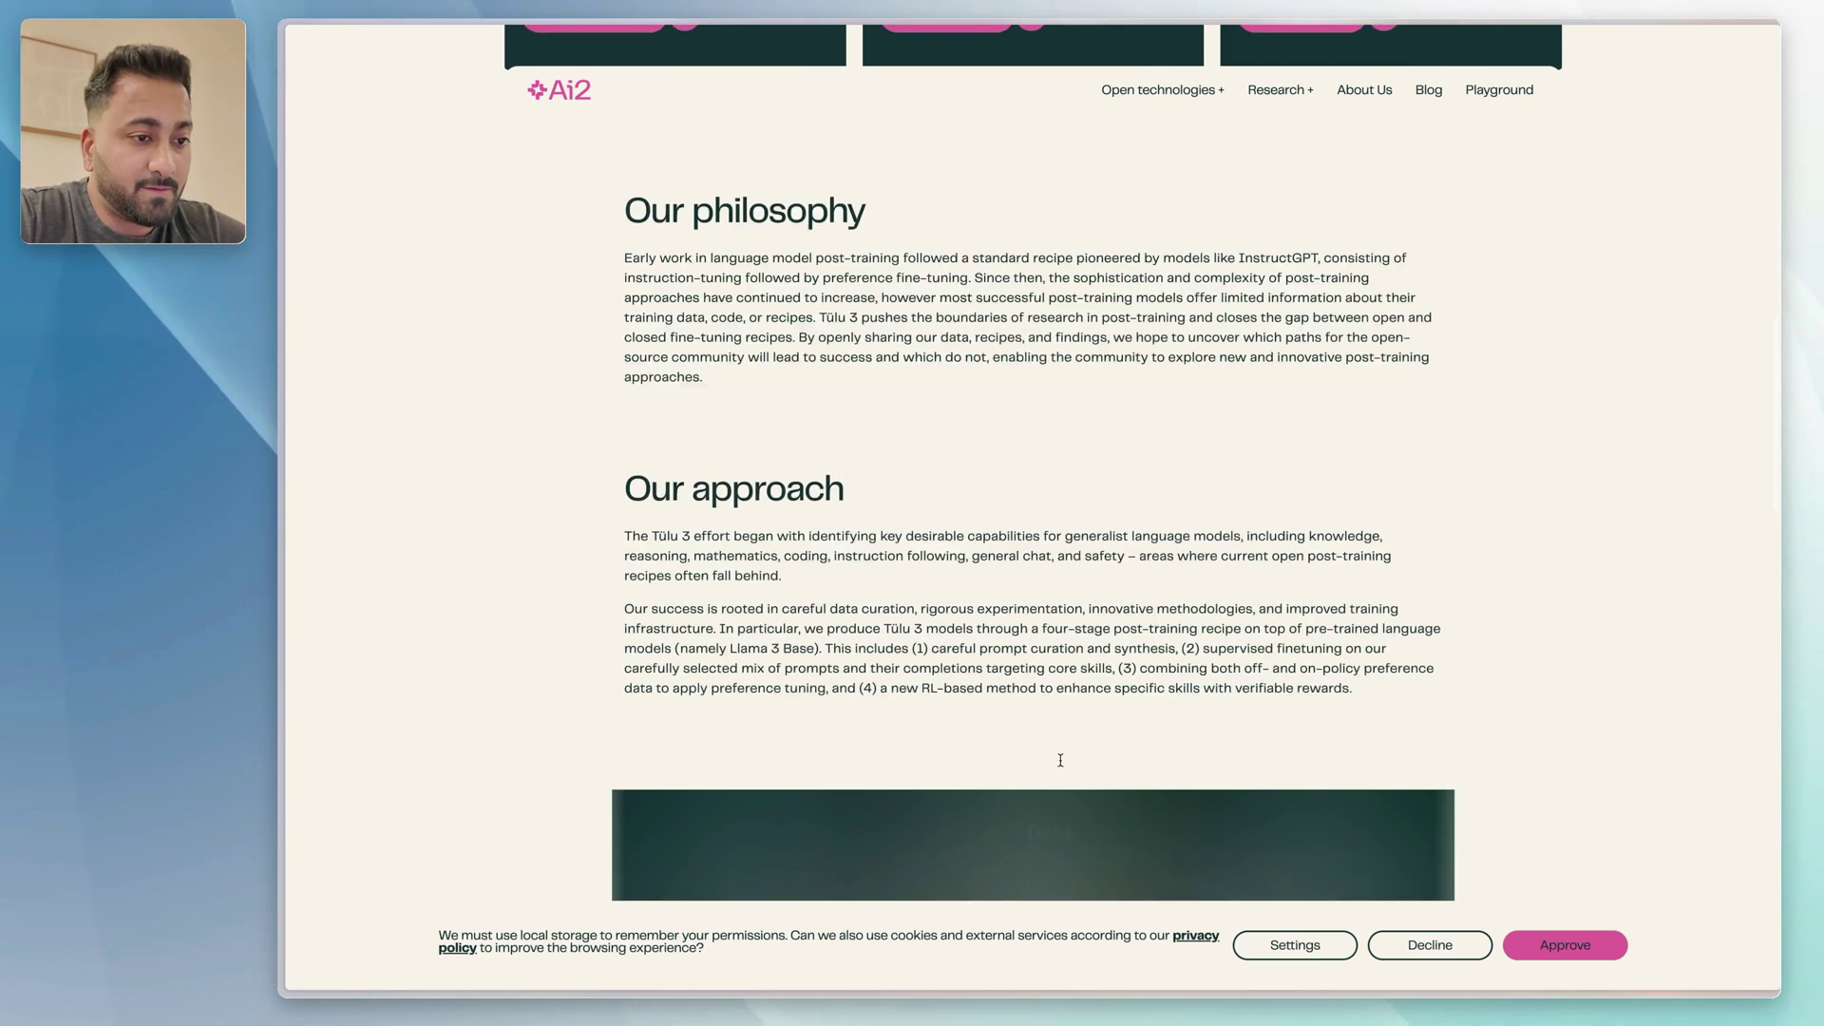
scroll(1061, 757, down, 6)
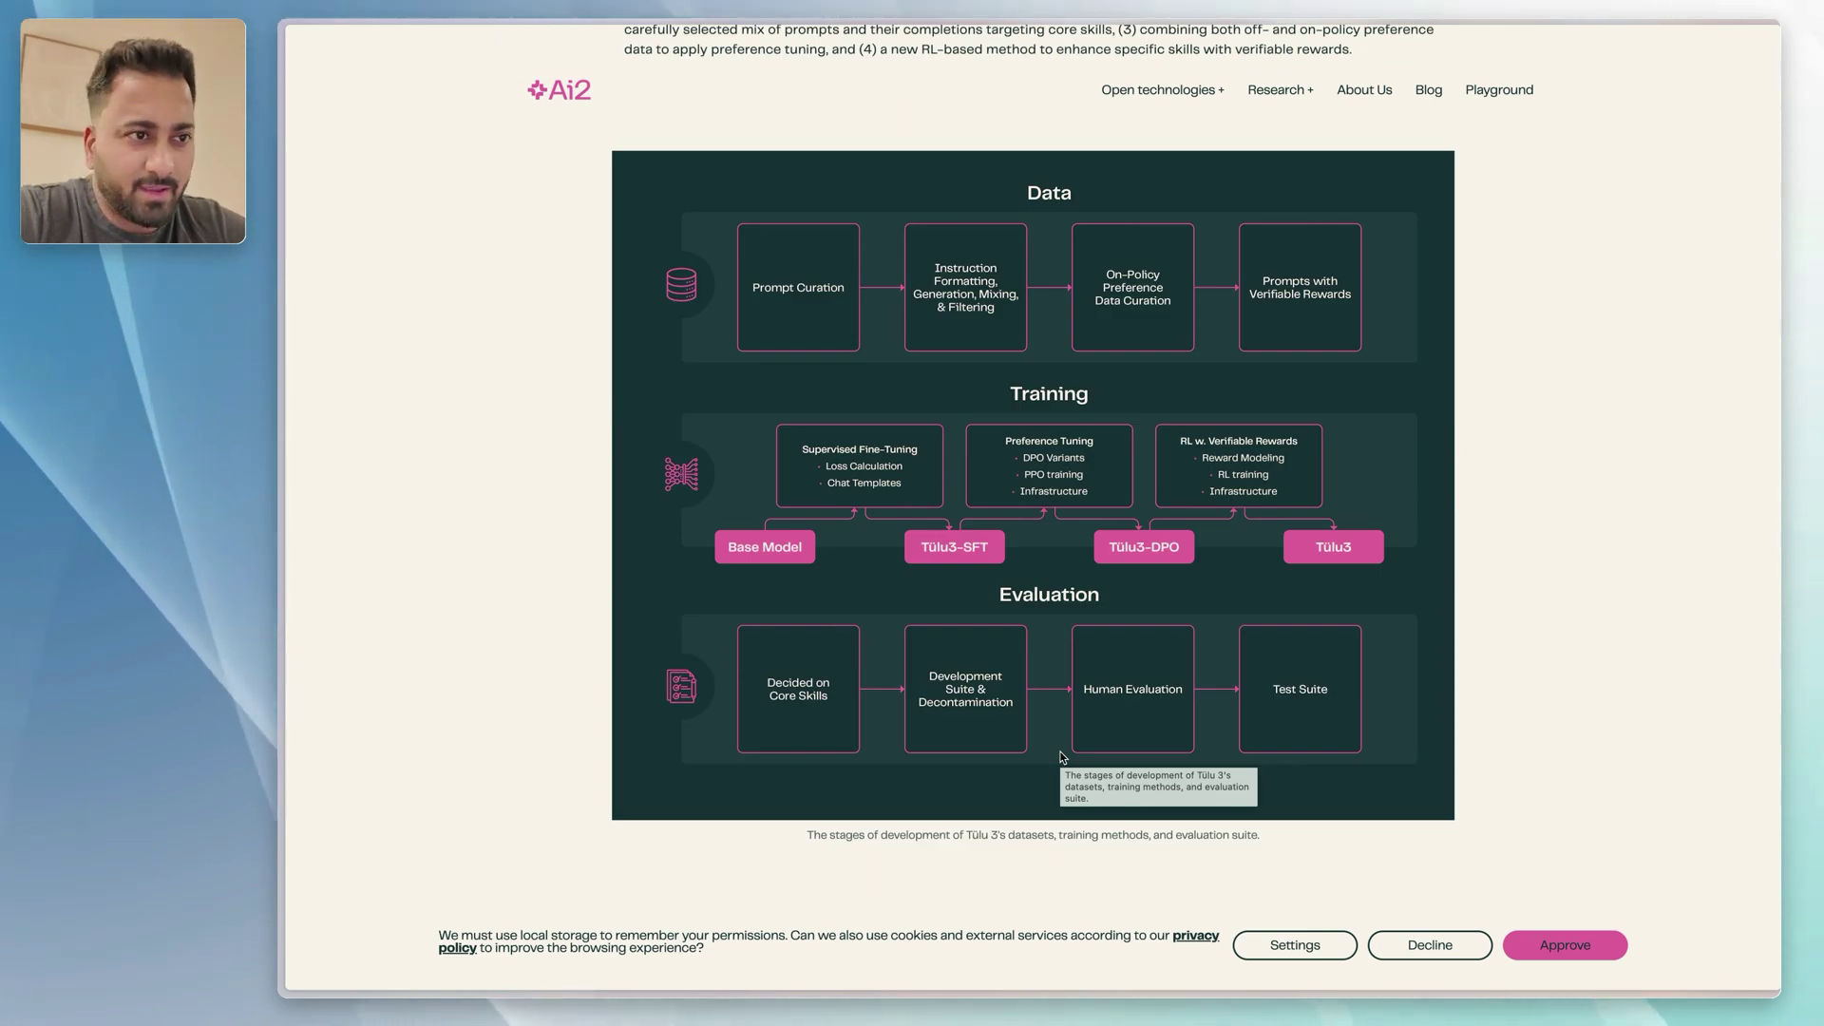
scroll(1061, 757, down, 8)
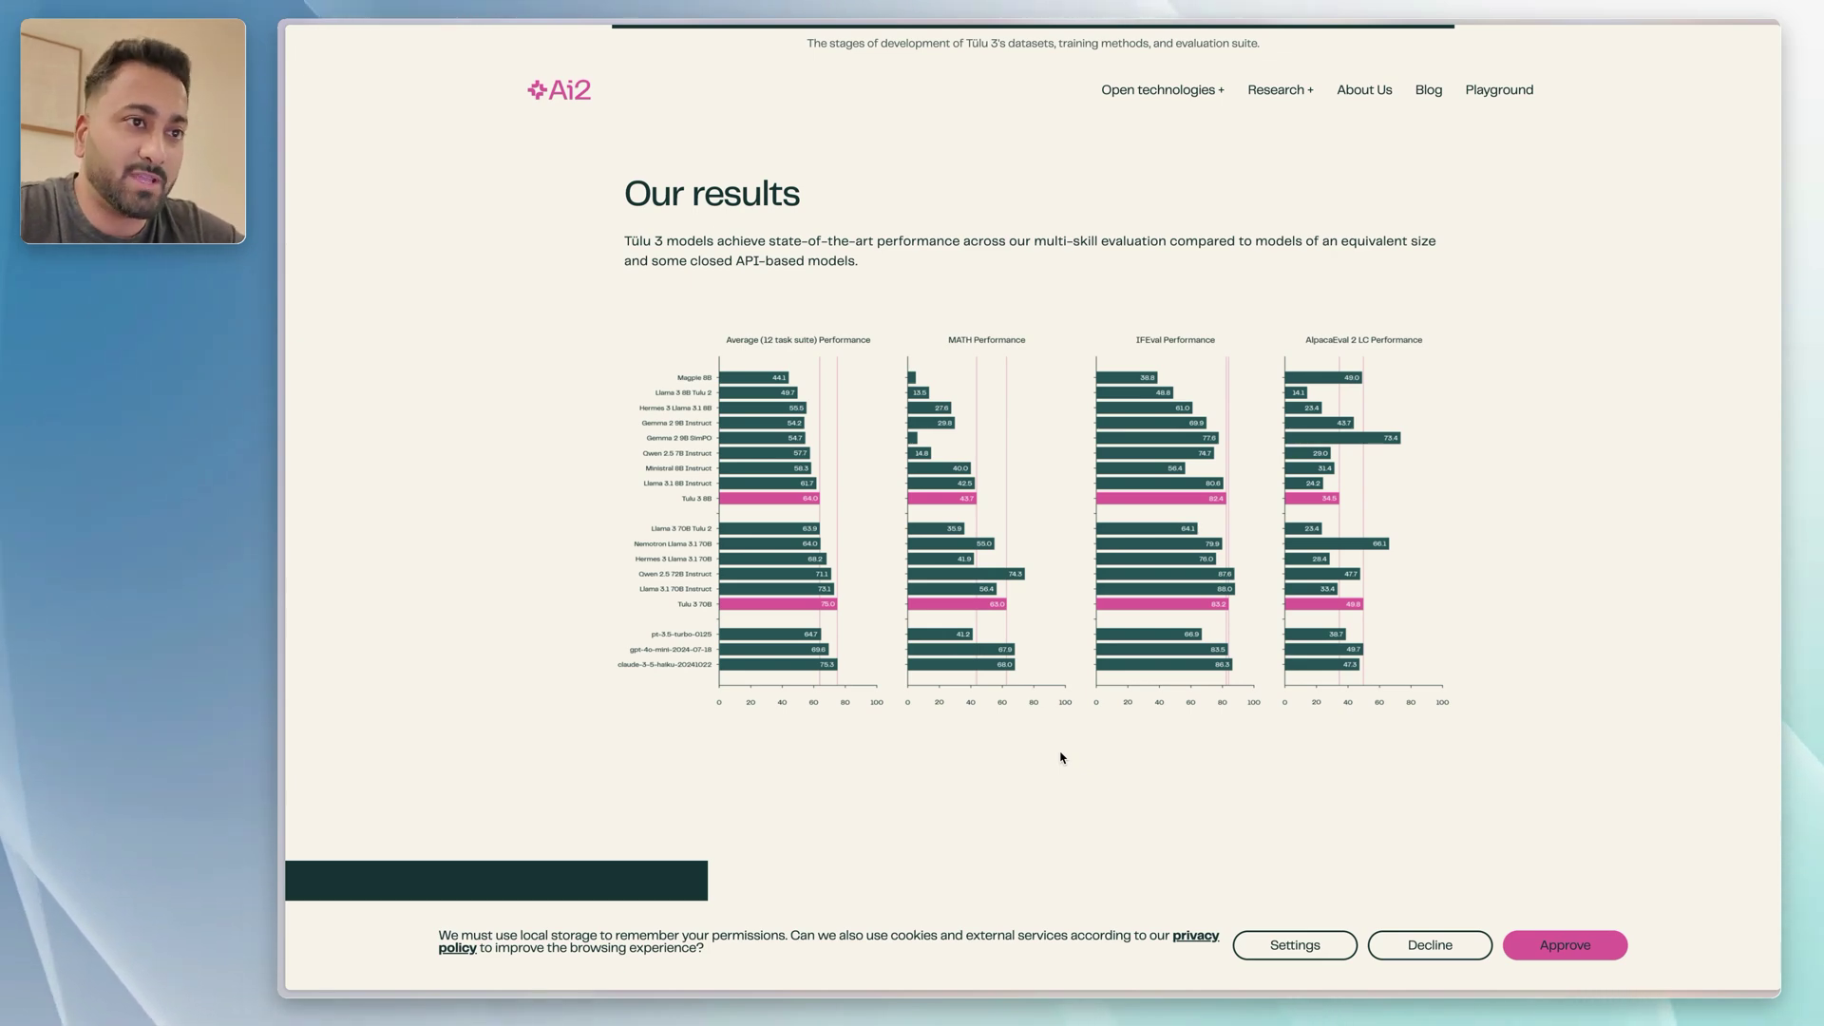
scroll(1061, 758, up, 15)
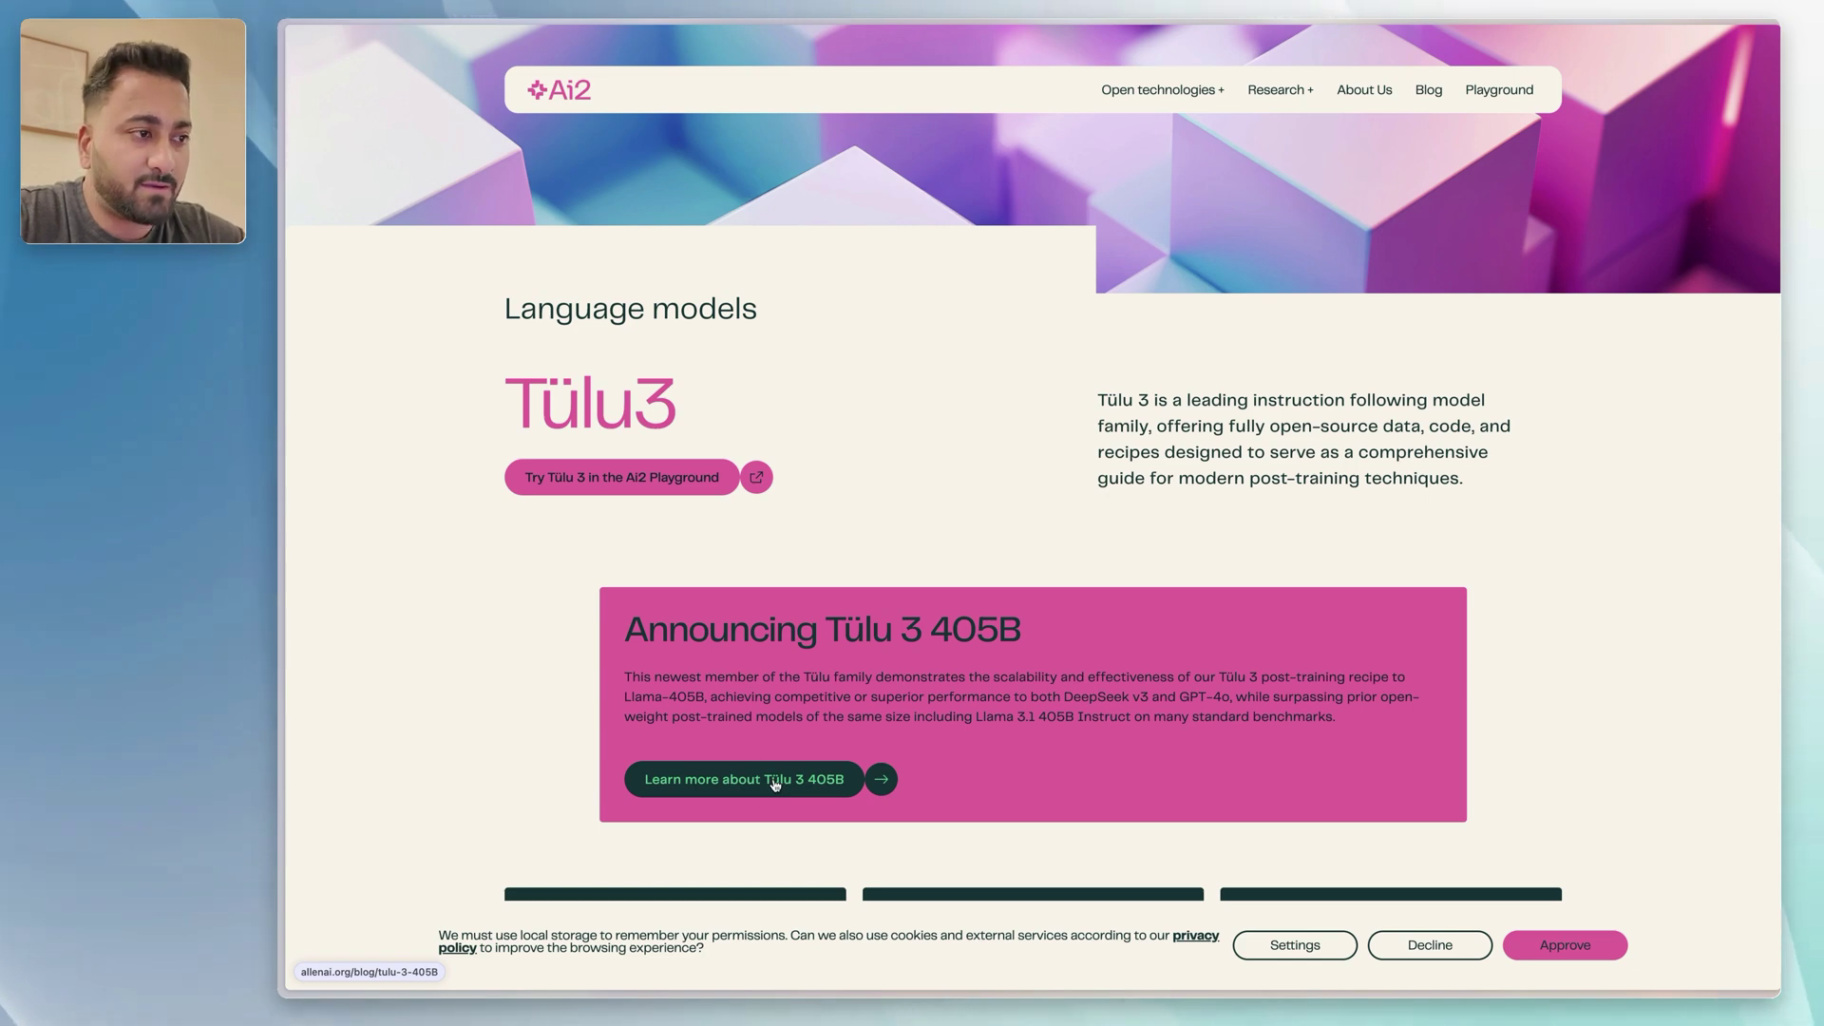
Step: Open the article about Tülu 3 405B and examine its benchmark table and the passage on Reinforcement Learning from Verifiable Rewards
click(775, 782)
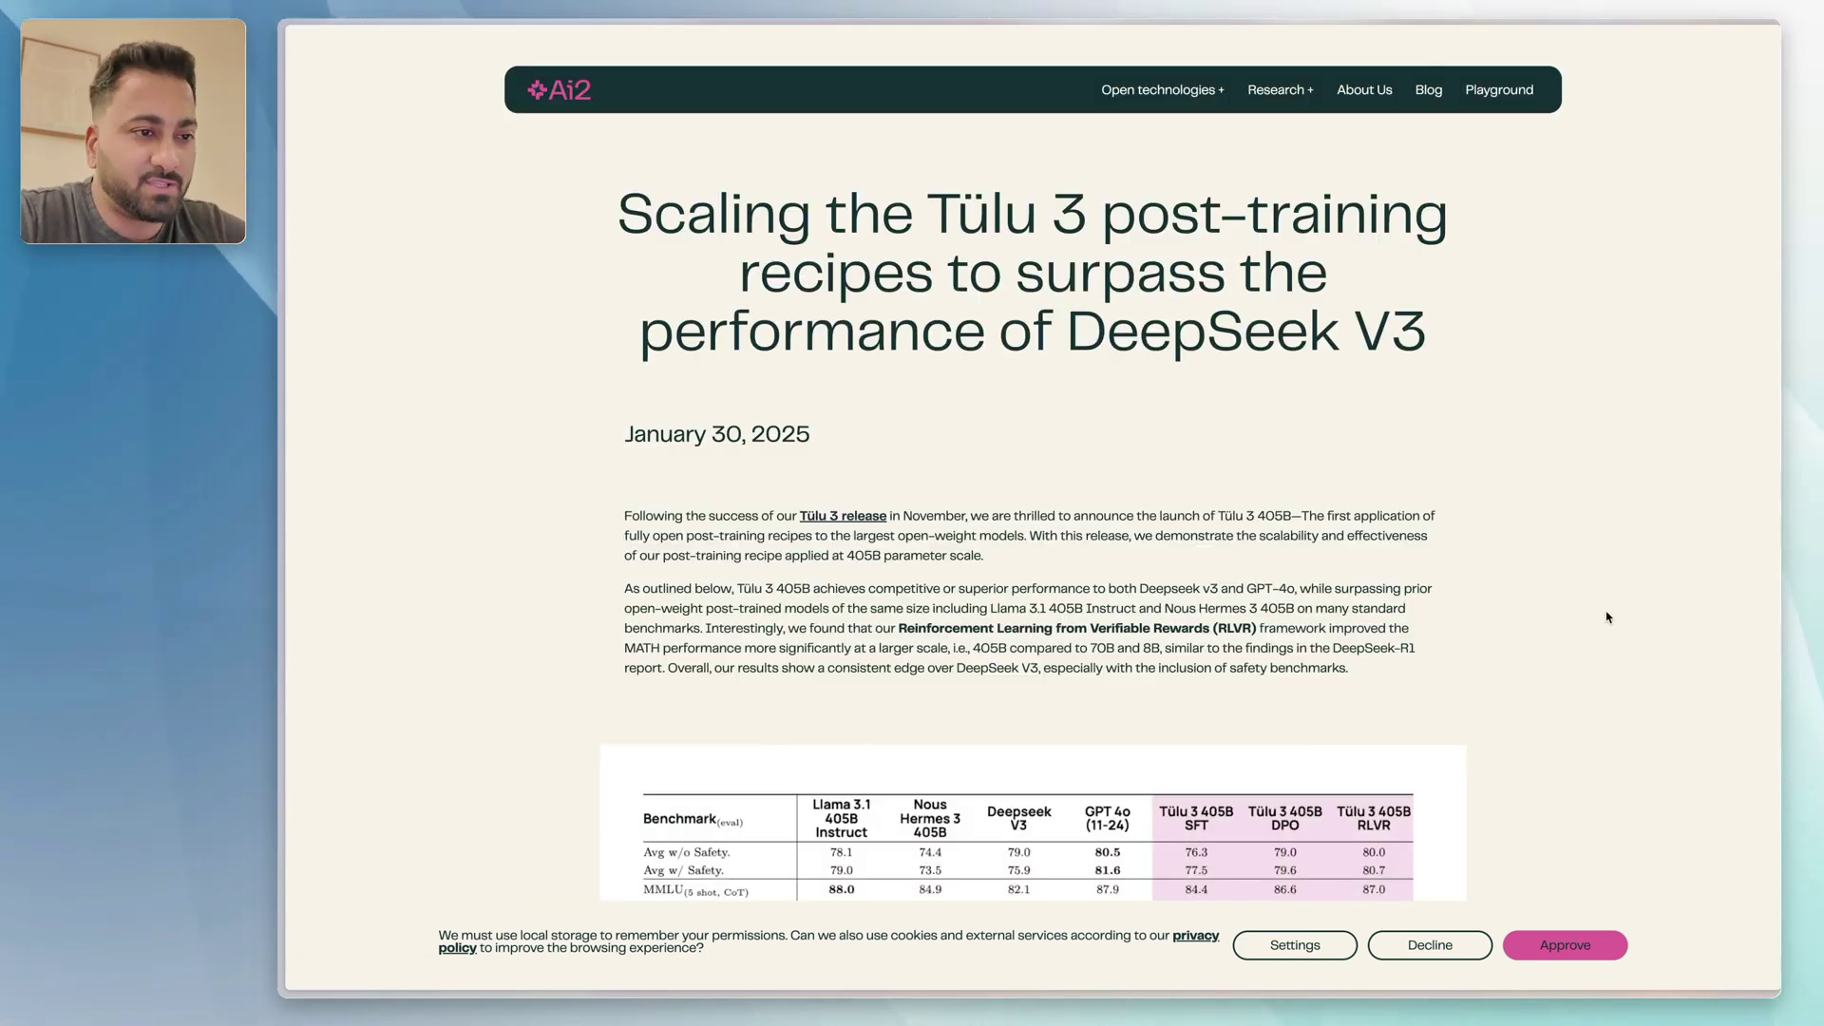
scroll(1134, 604, down, 5)
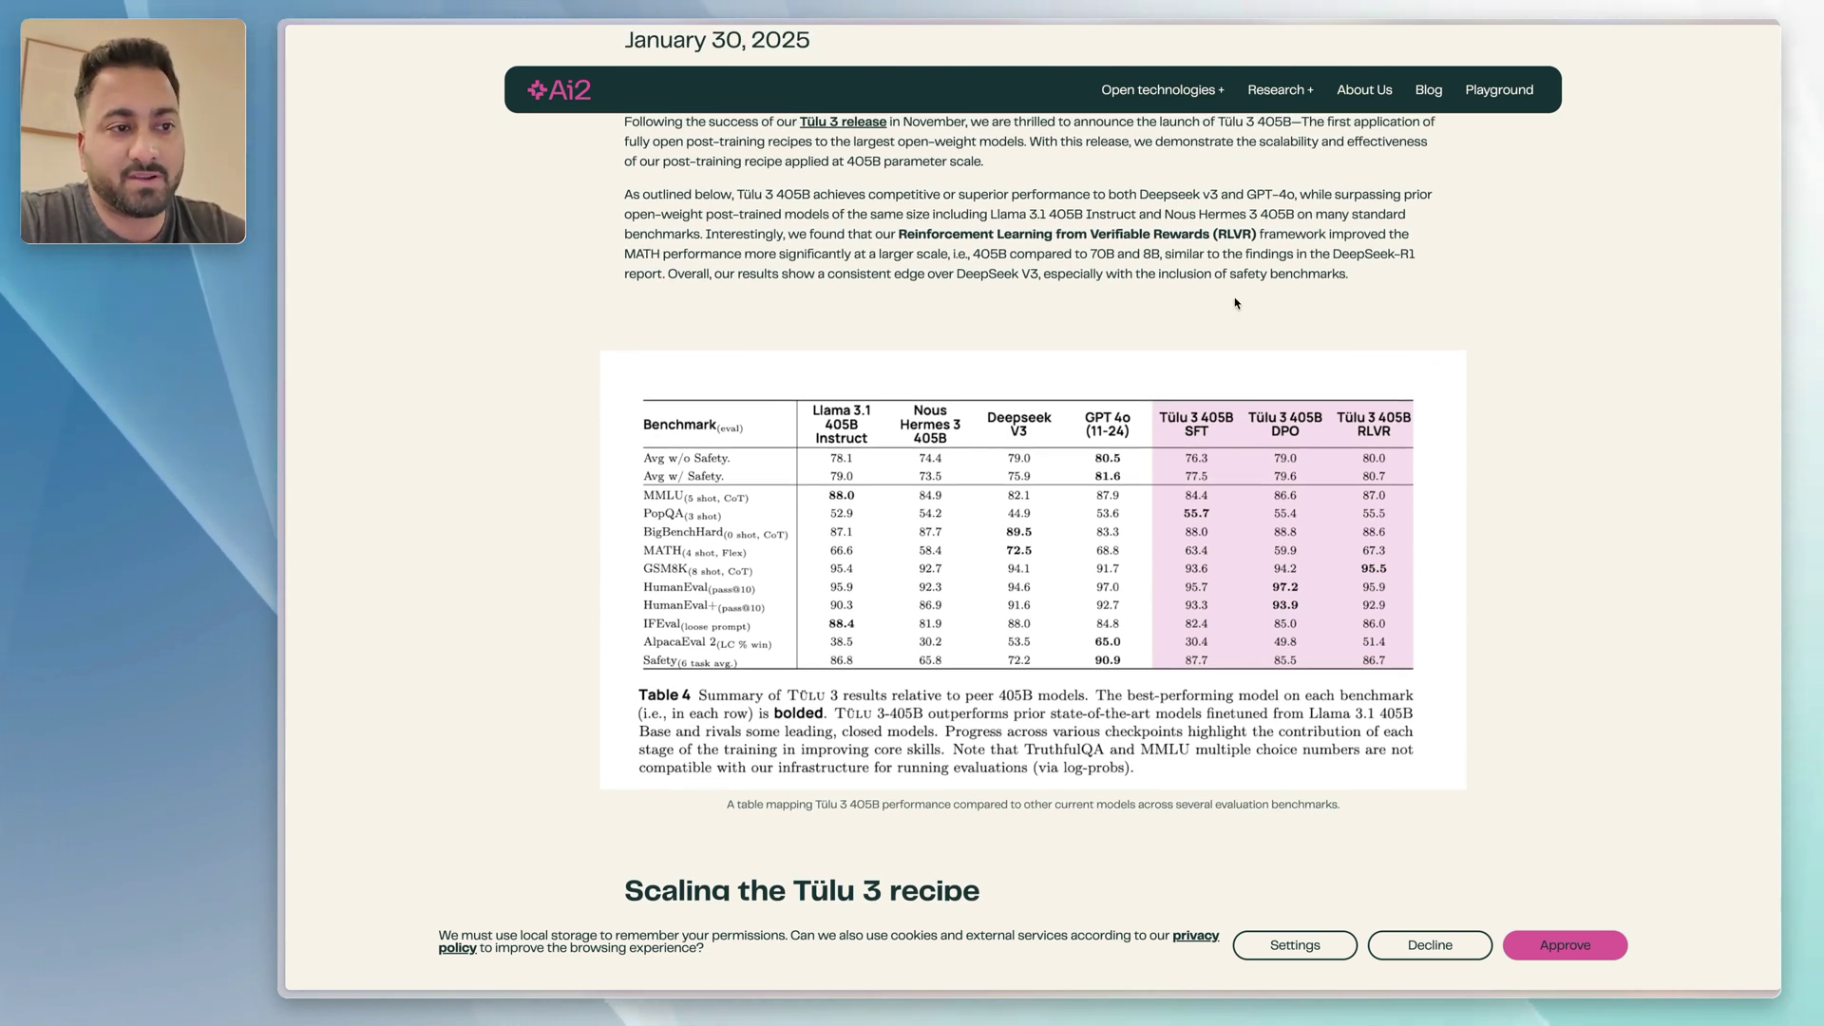
click(1130, 363)
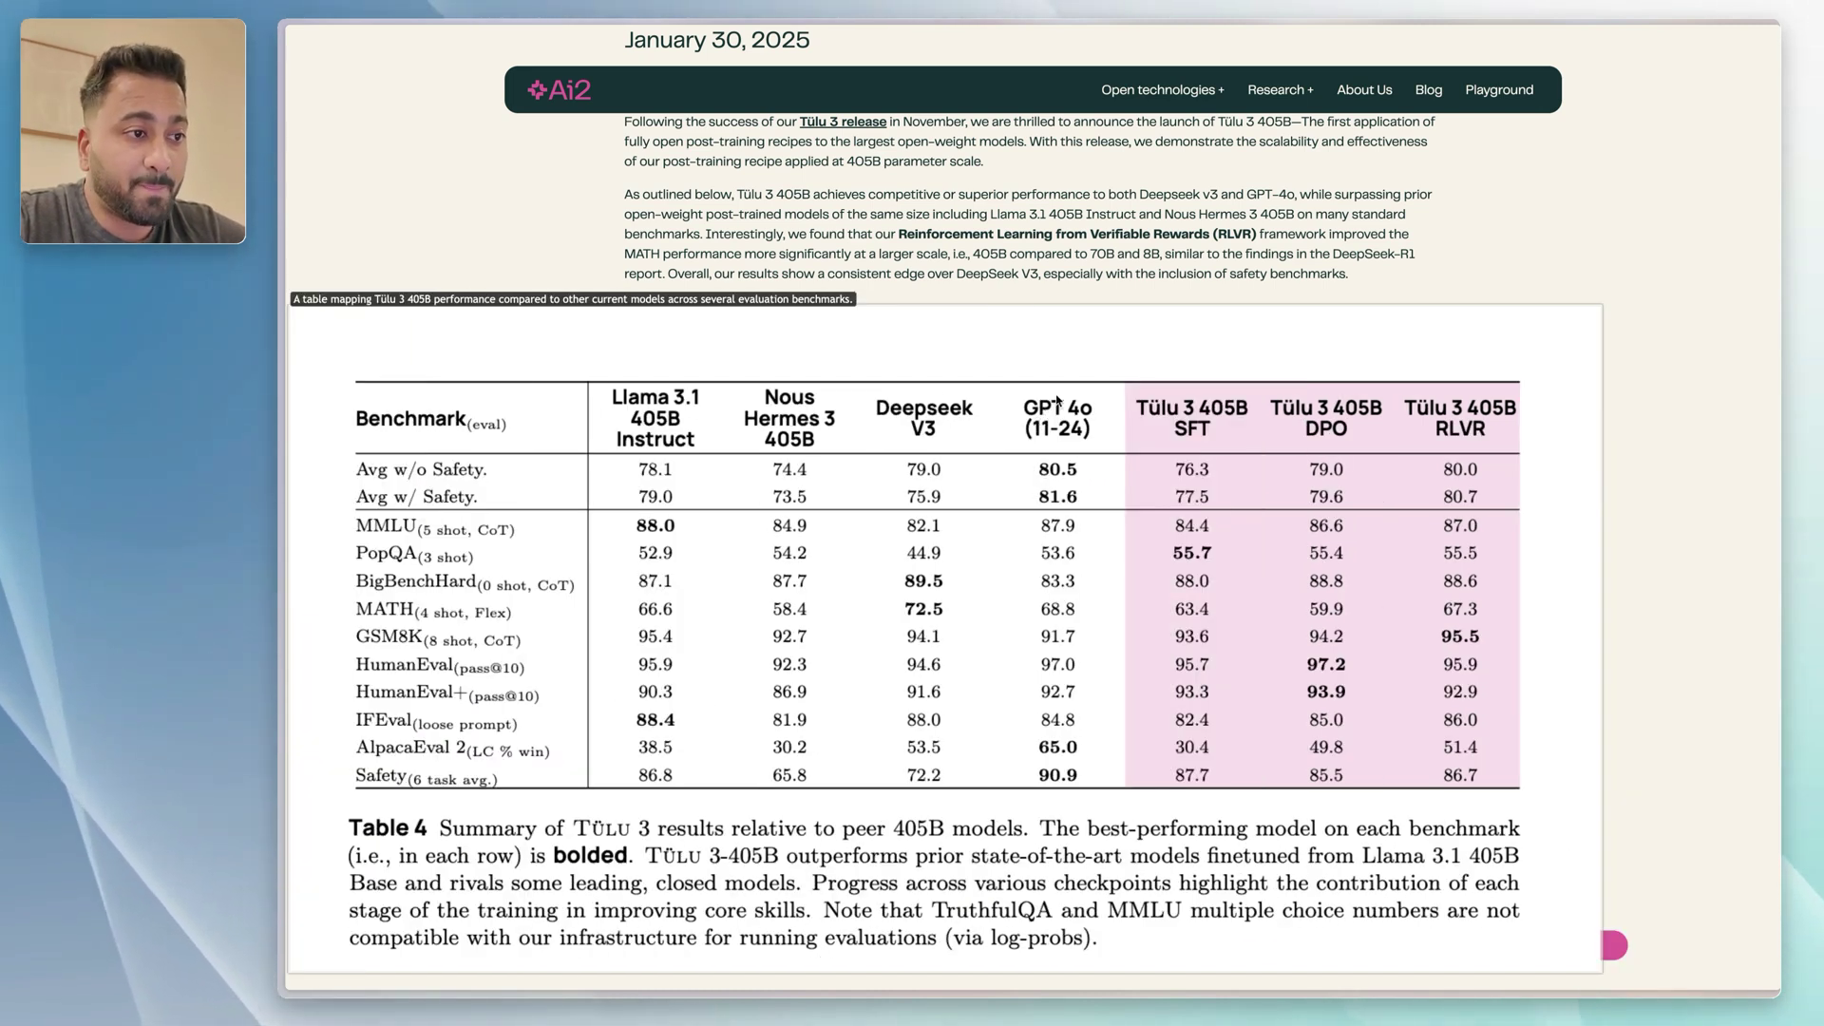
scroll(789, 192, down, 1)
drag(789, 193, 1301, 193)
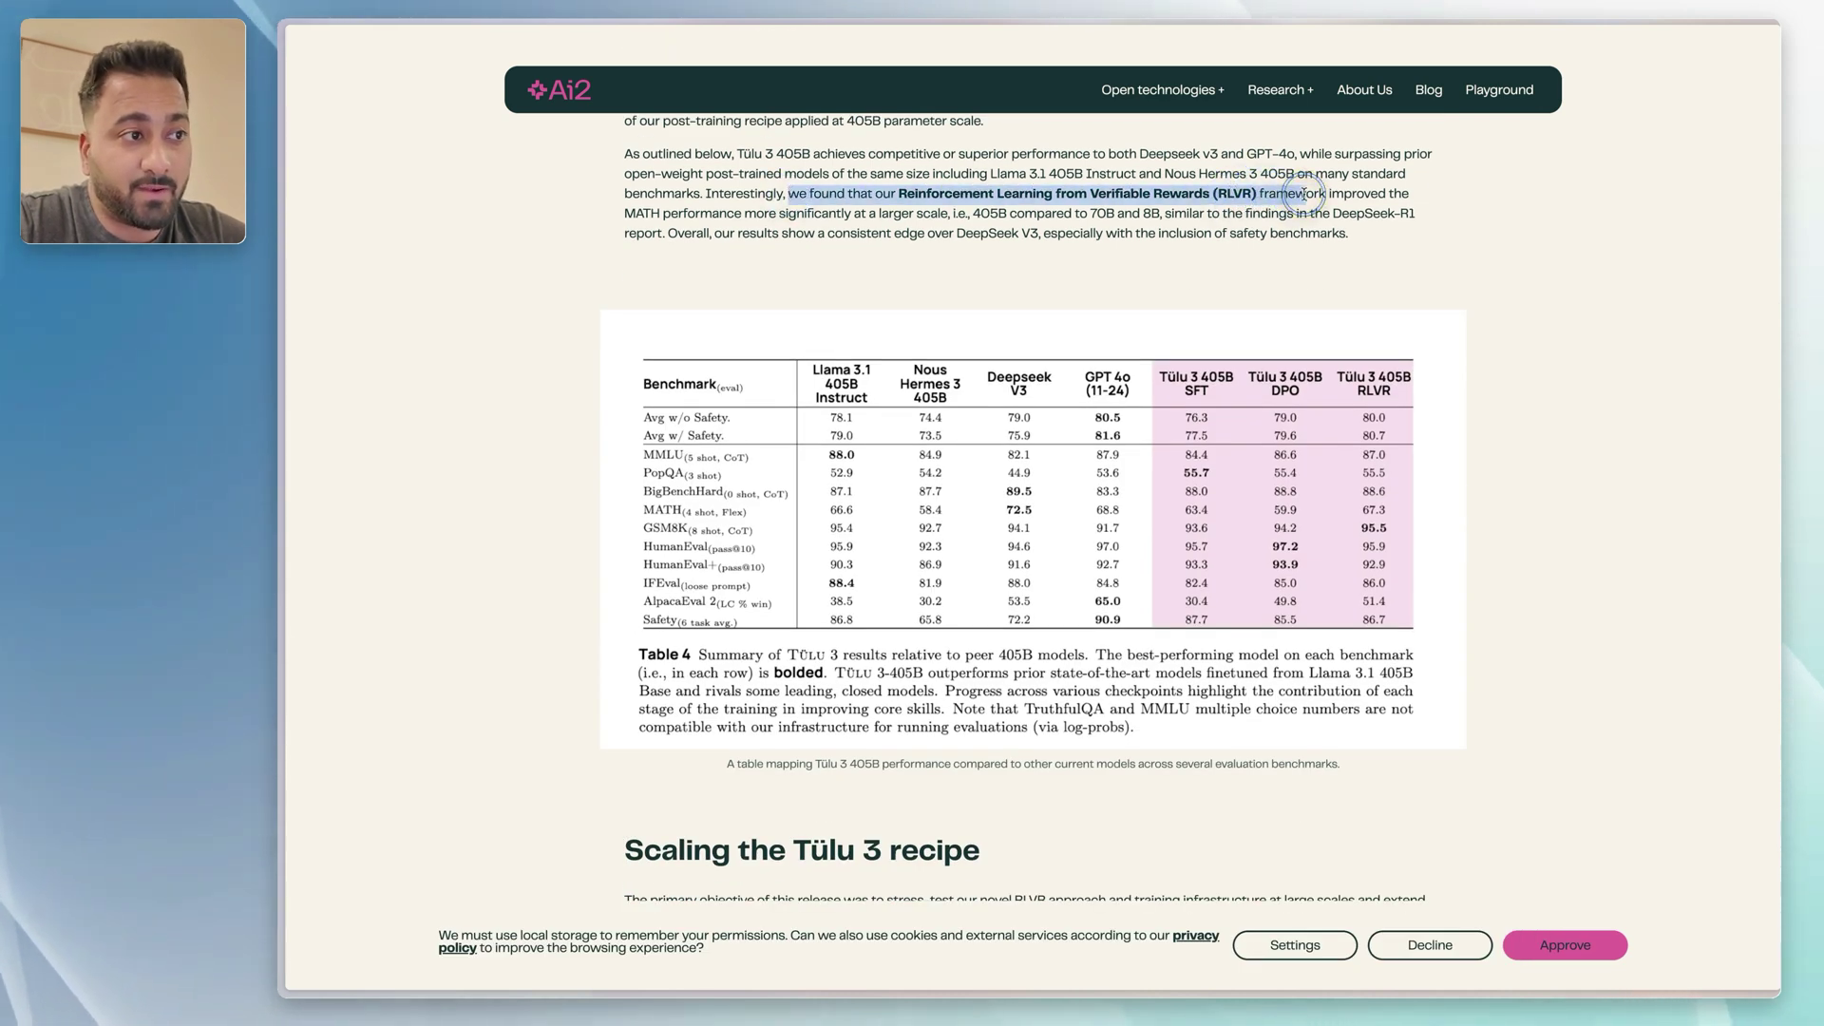
click(752, 238)
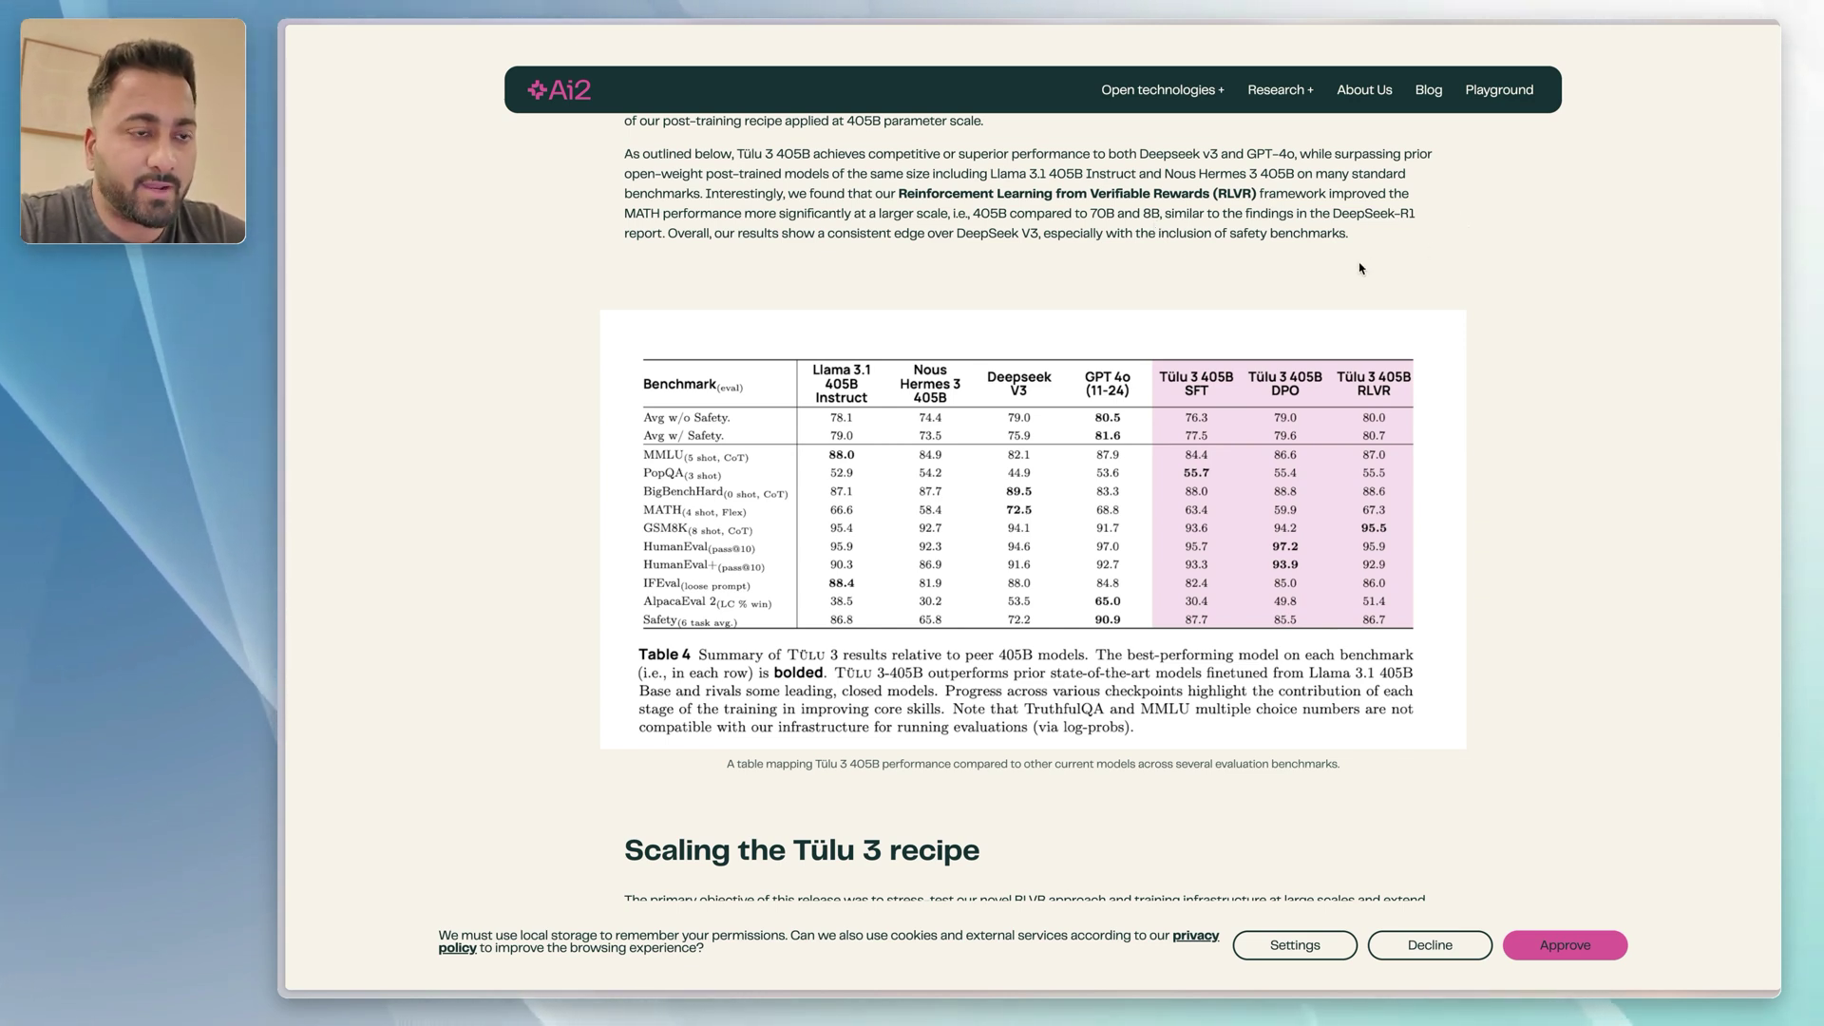
Step: Examine the article's RLVR training section and its process diagram
scroll(1536, 486, down, 10)
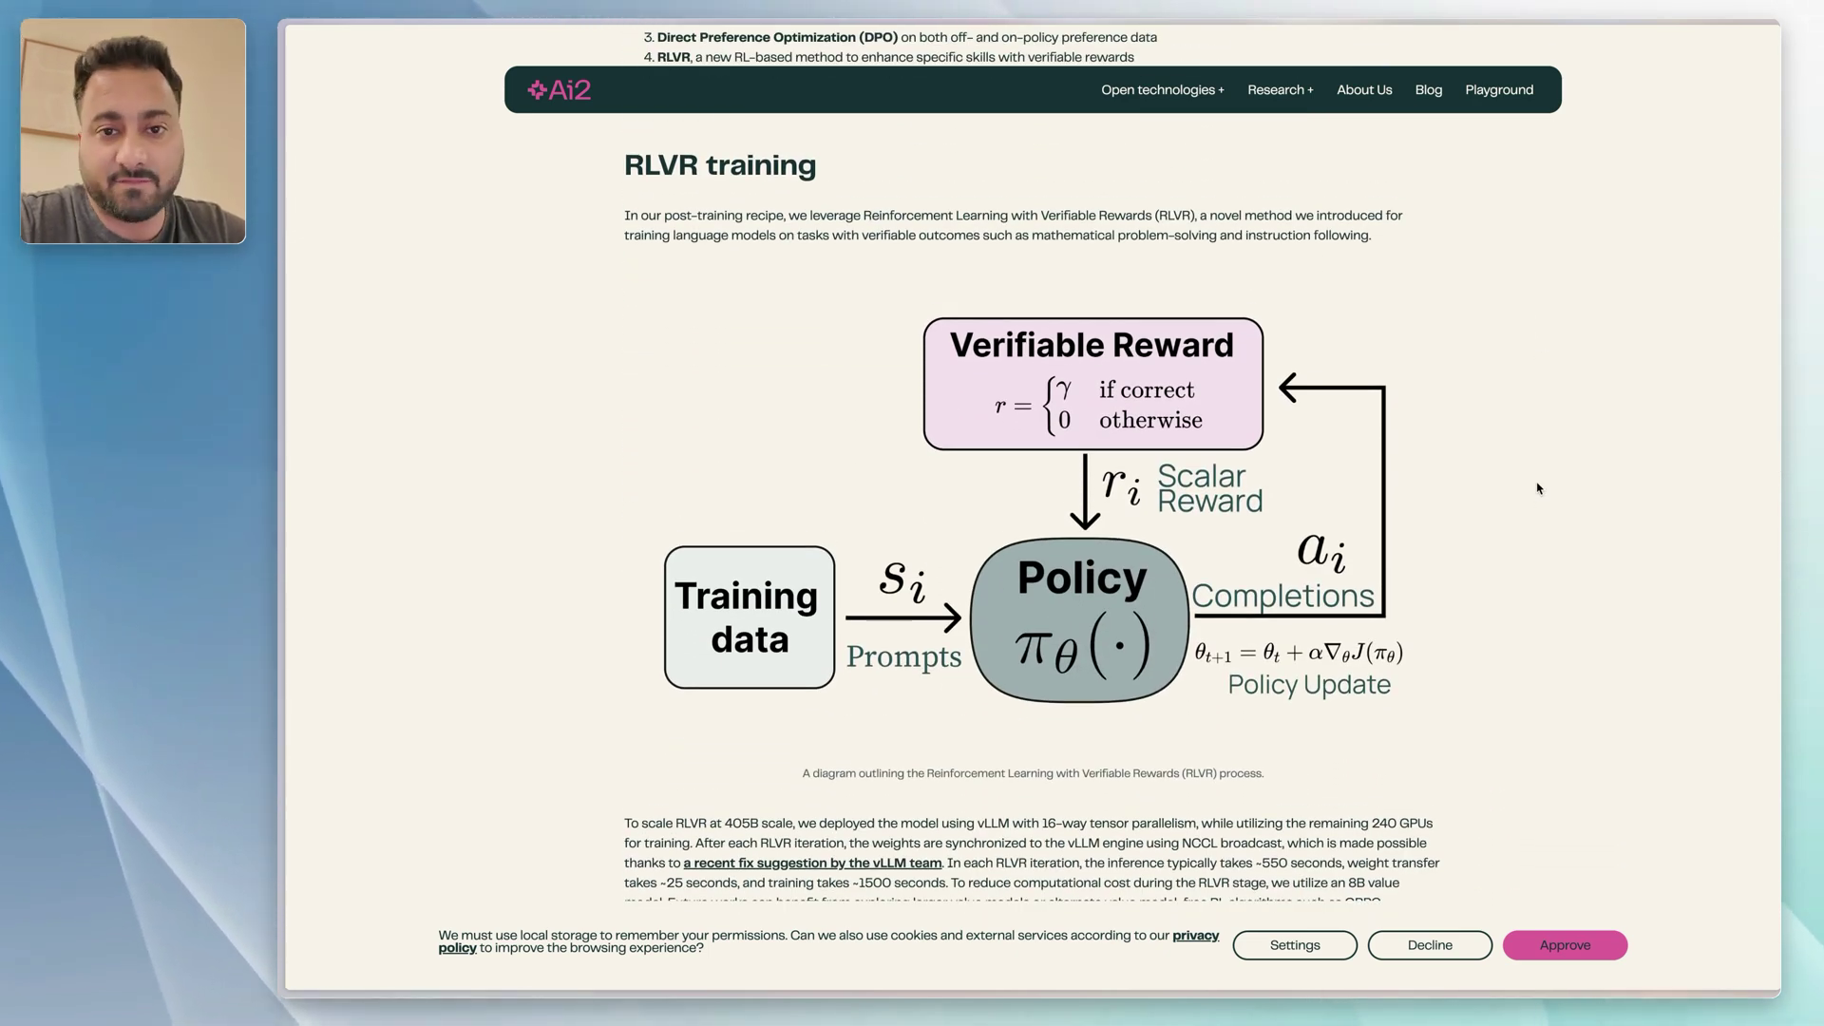
scroll(1539, 488, down, 7)
scroll(1539, 488, up, 7)
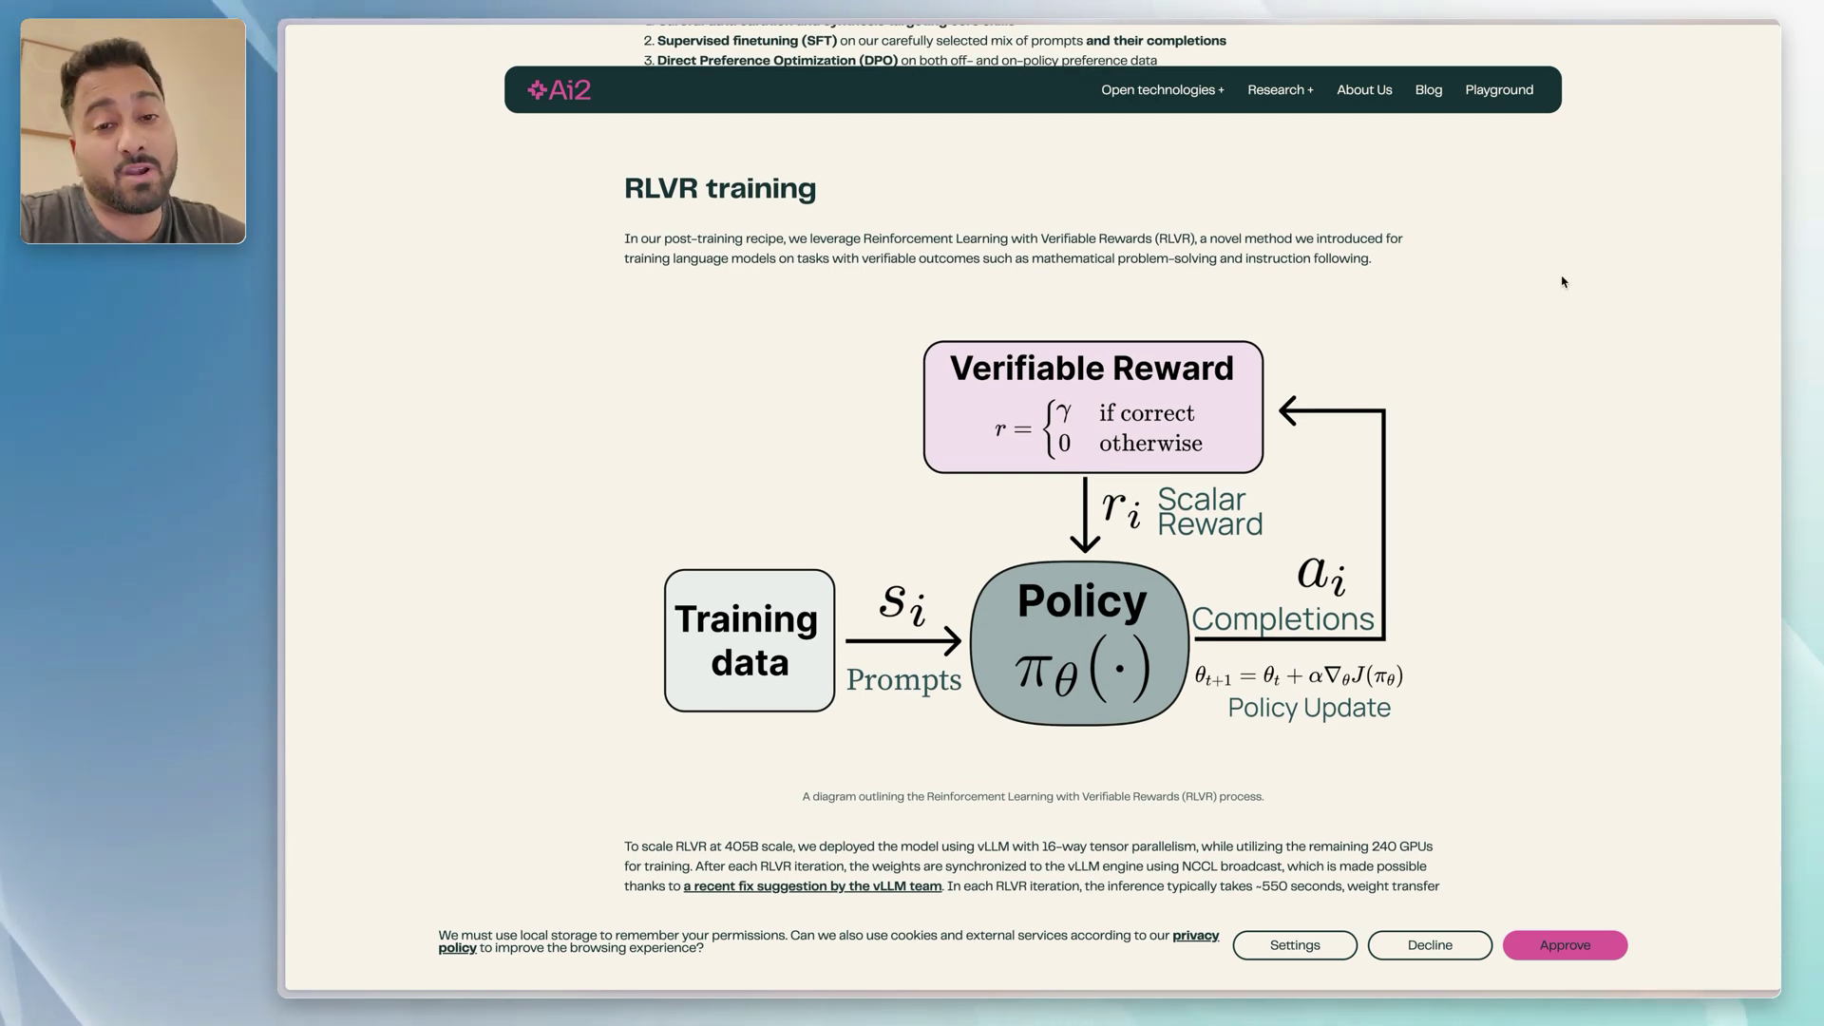
Step: On Ai2's Hugging Face page, look through the published Tülu 3 models and expand the full list of datasets
mouse_move(1149, 89)
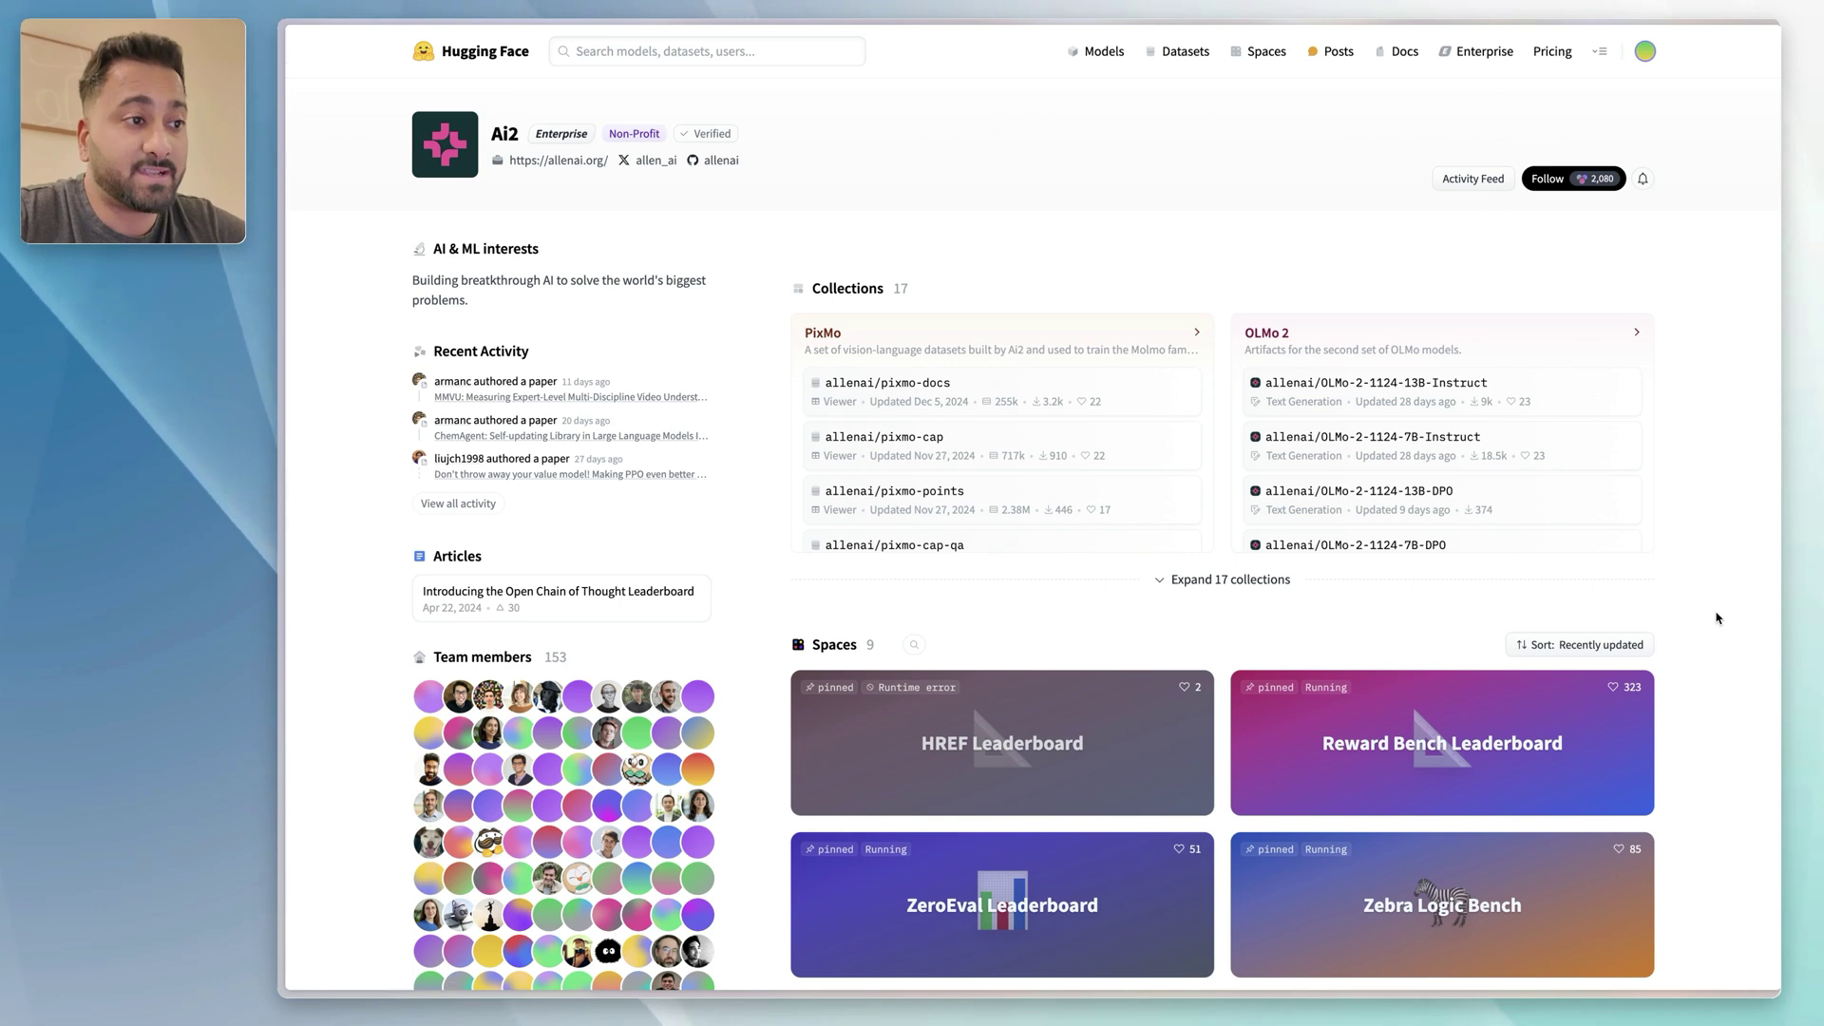
scroll(1716, 619, down, 5)
scroll(1715, 619, down, 5)
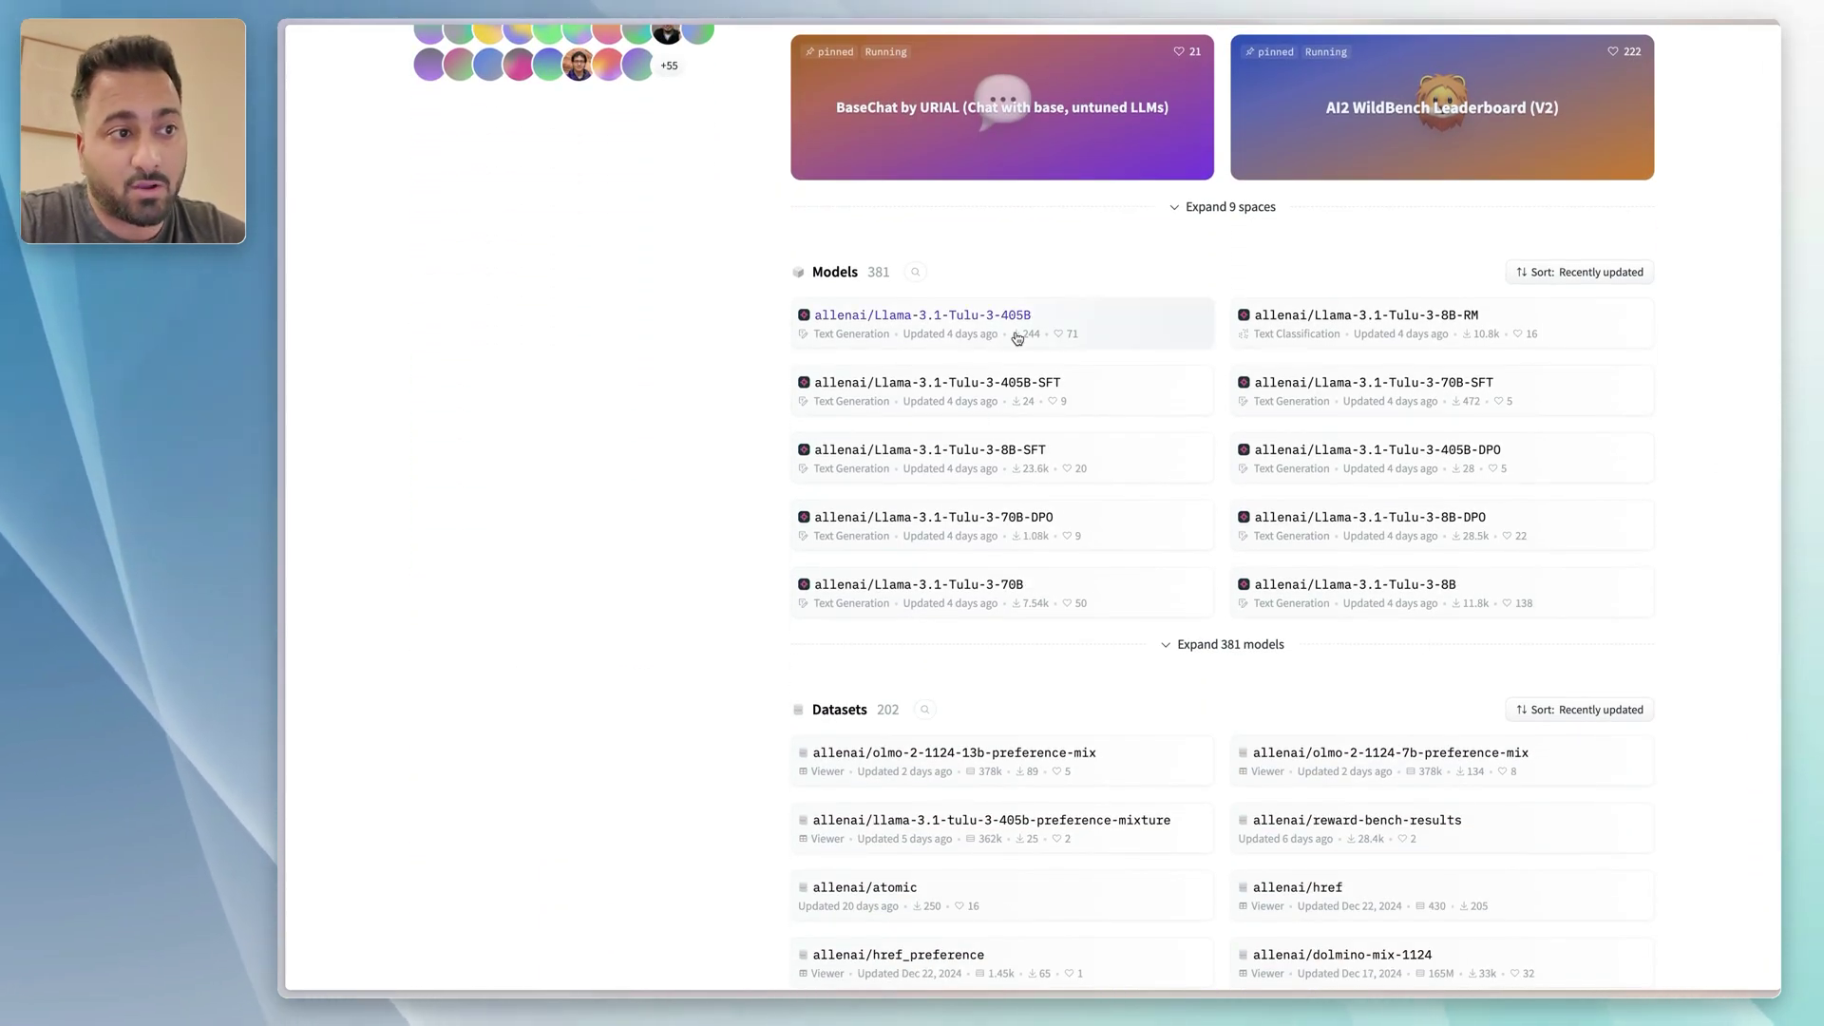
scroll(1140, 584, down, 2)
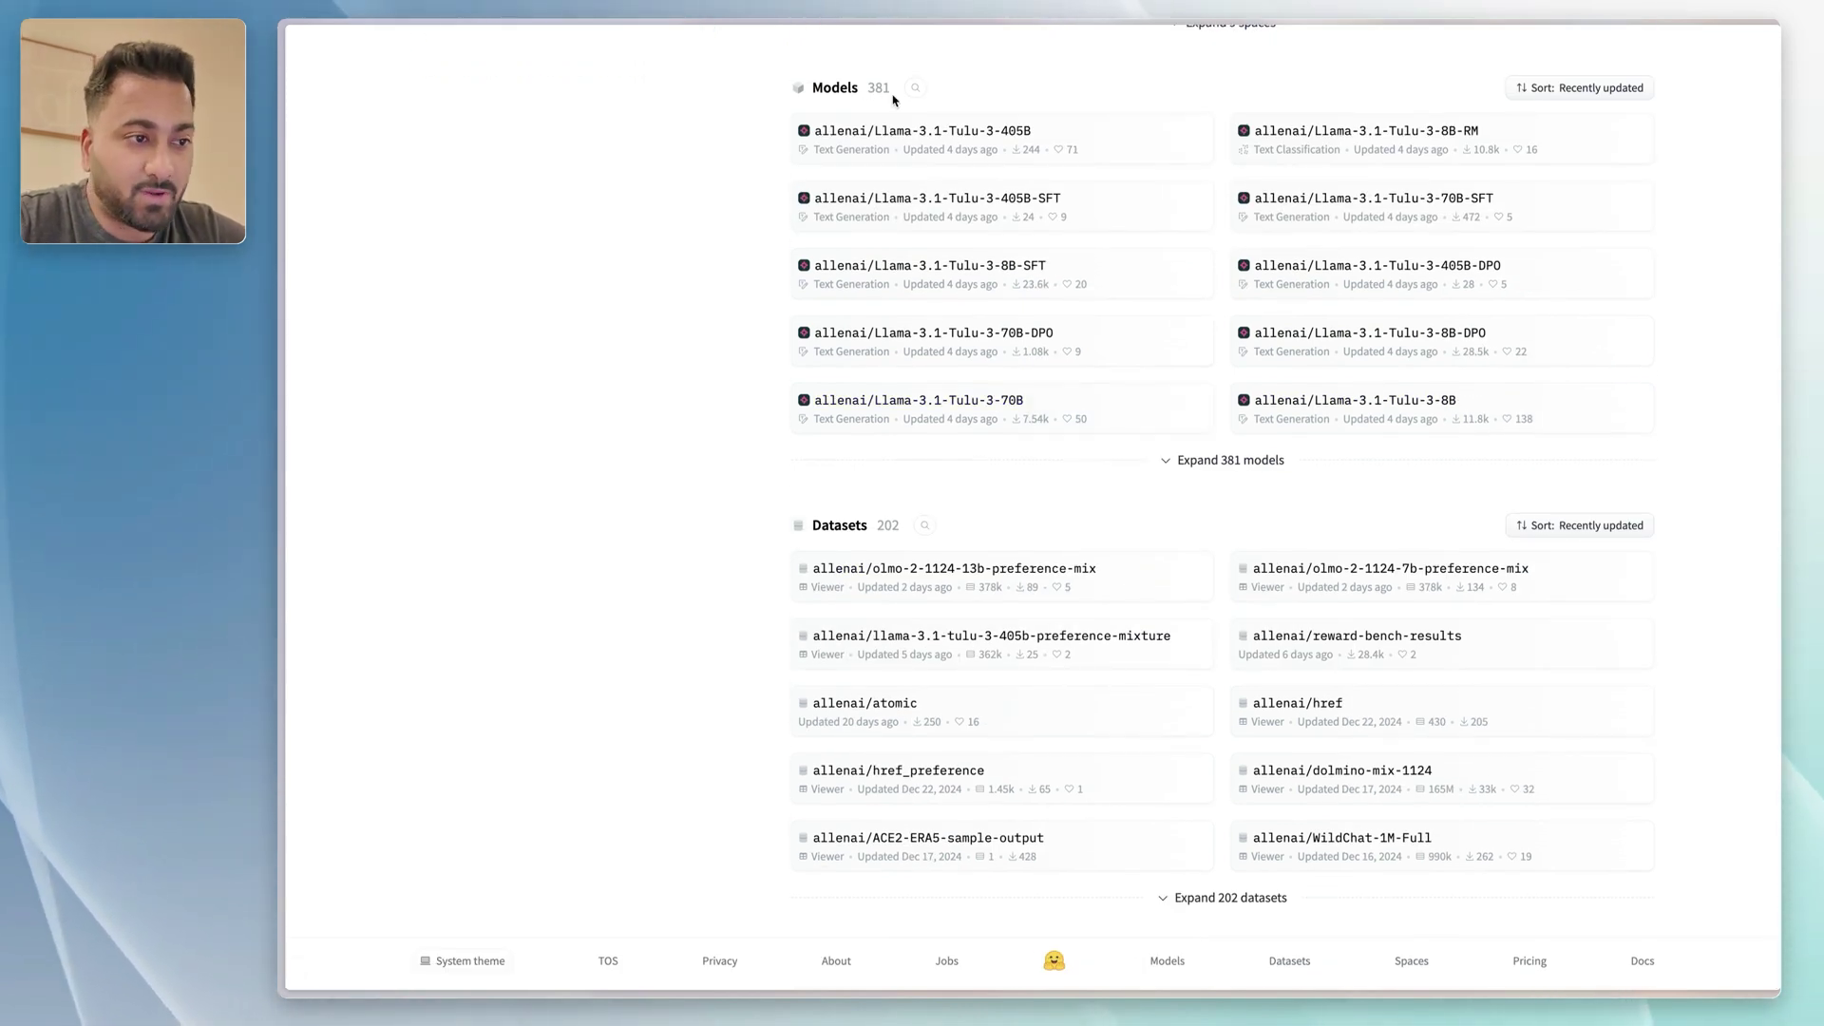
click(1231, 898)
scroll(1730, 619, down, 3)
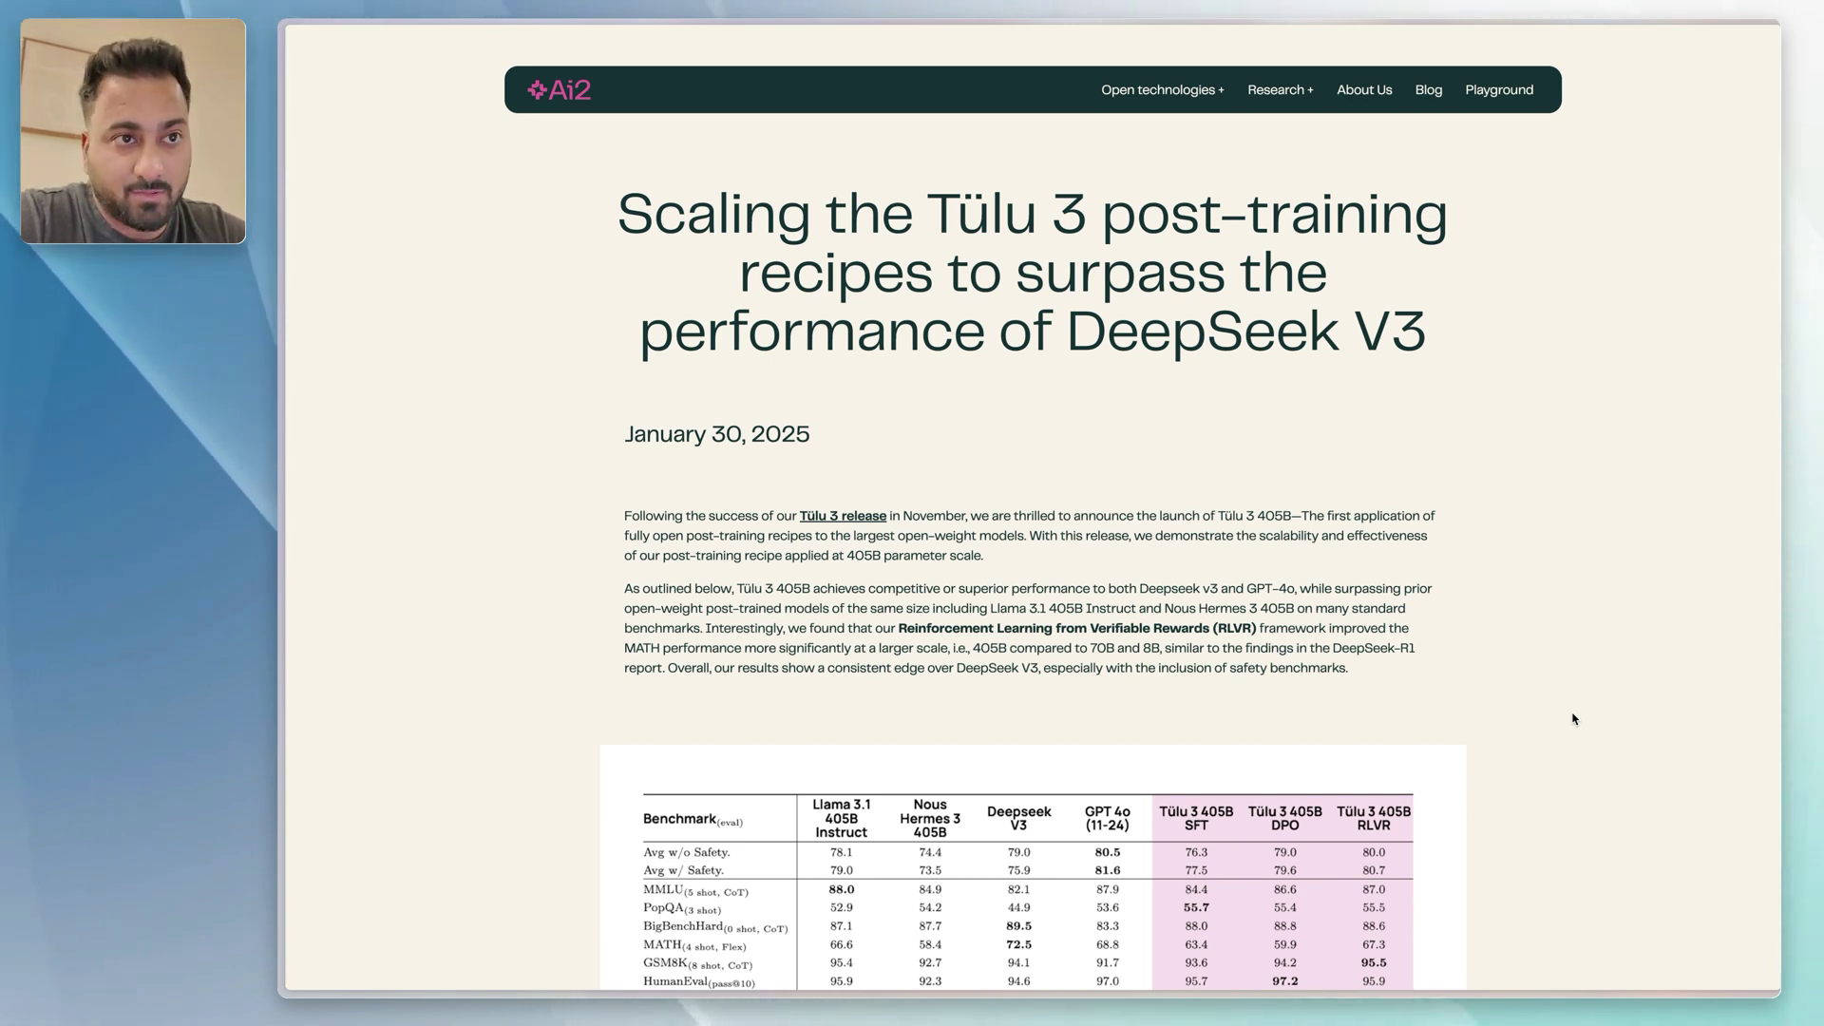
Step: Open the Ai2 Playground from the article and check which models can be chosen
click(1508, 97)
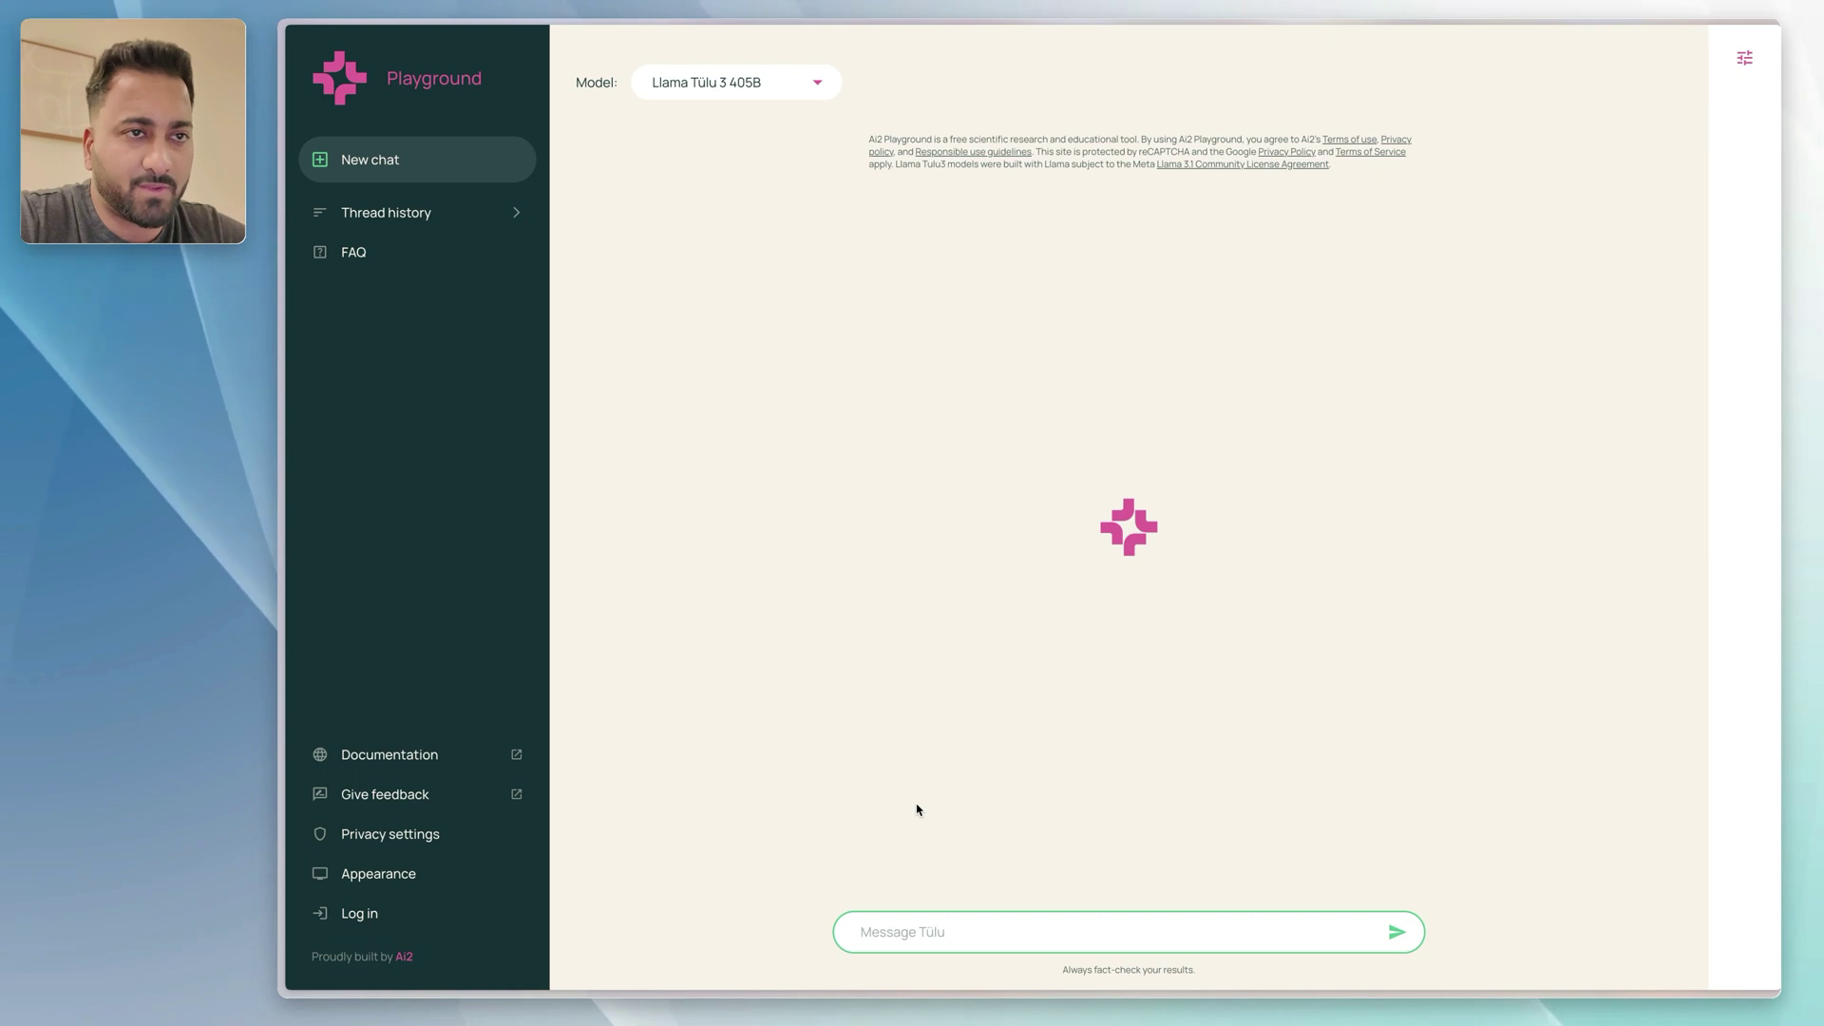
click(812, 86)
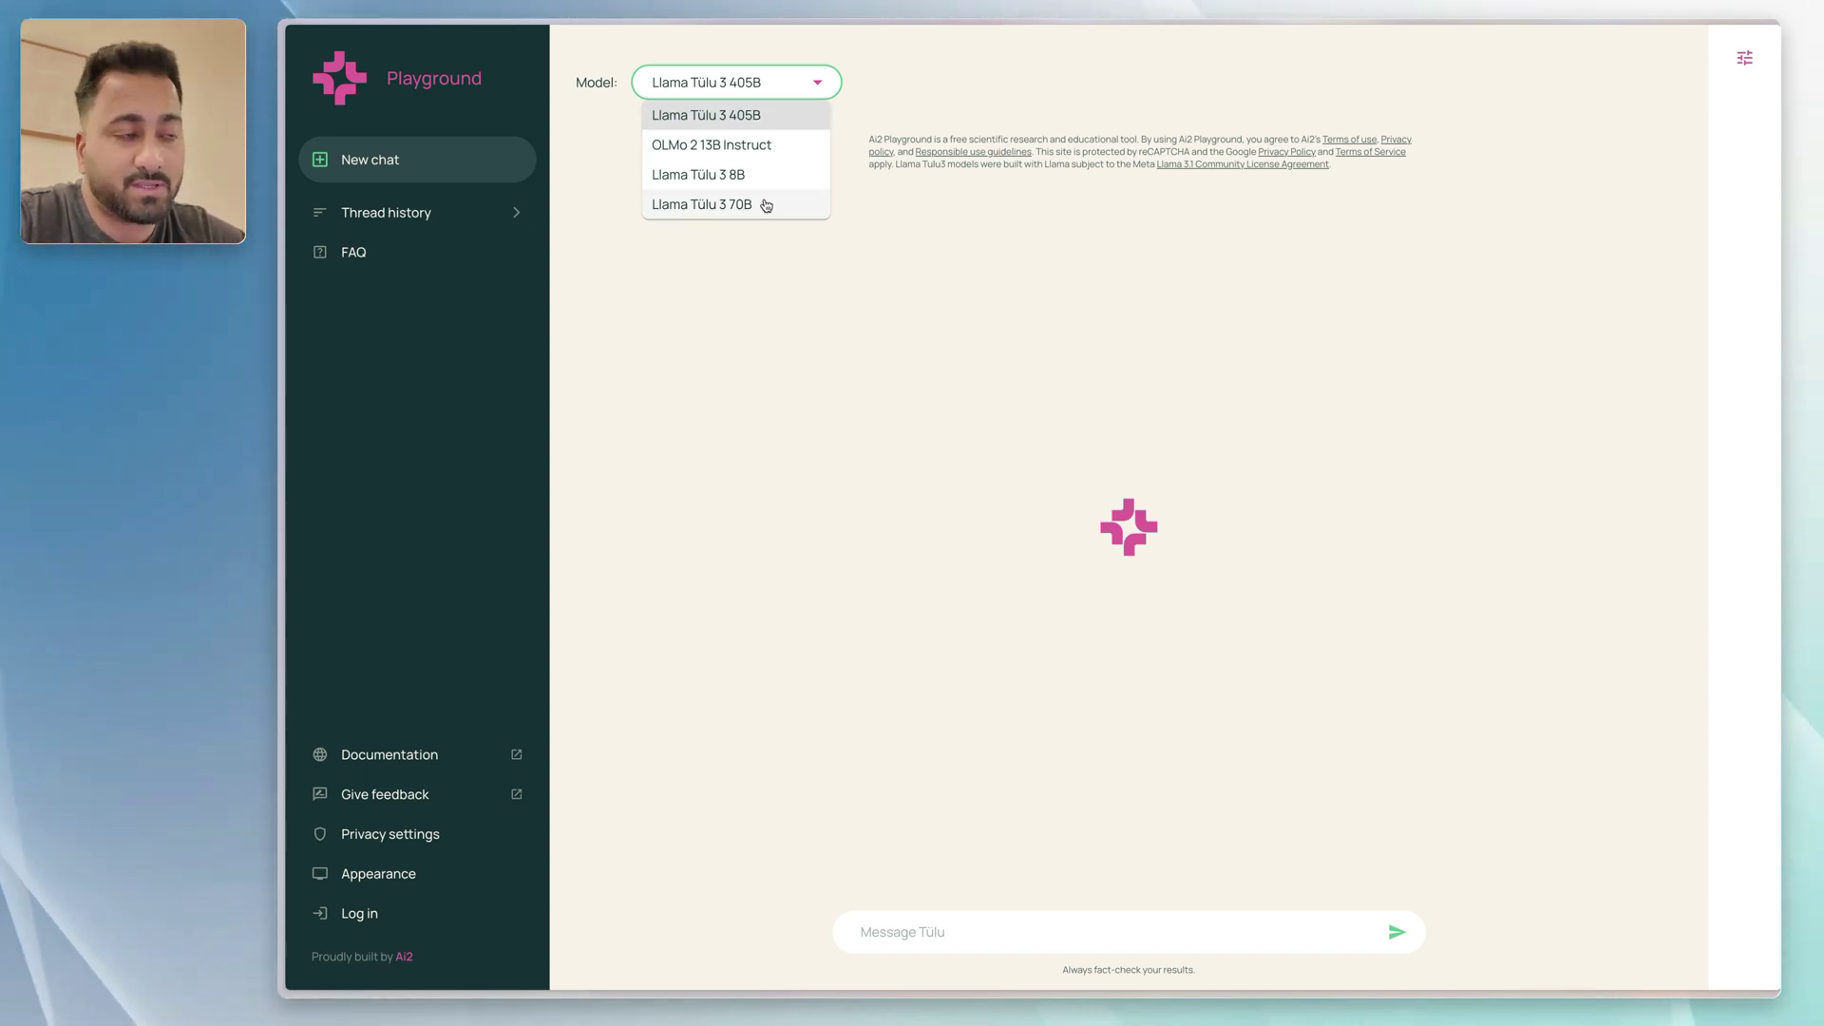
click(1346, 462)
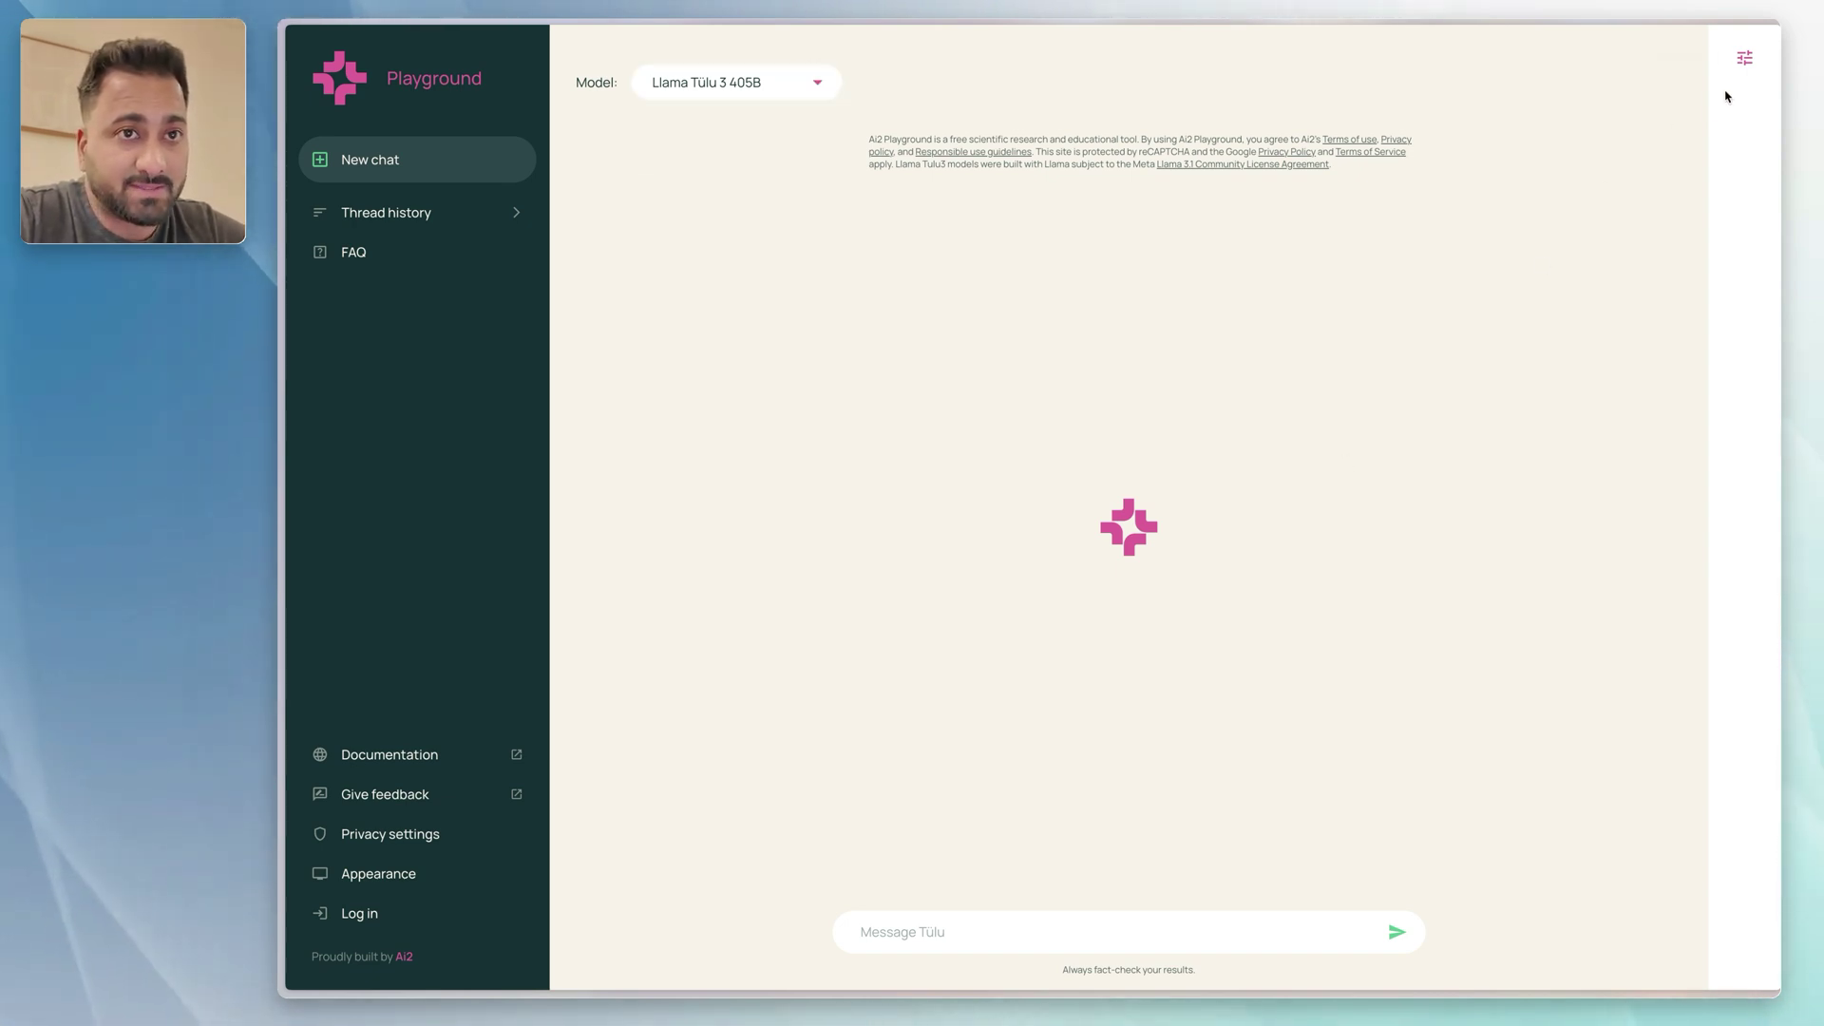
Step: Try the sampling parameters with temperature and Top P both at 0.26, followed by temperature 0.78 and Top P 0.83
click(1746, 59)
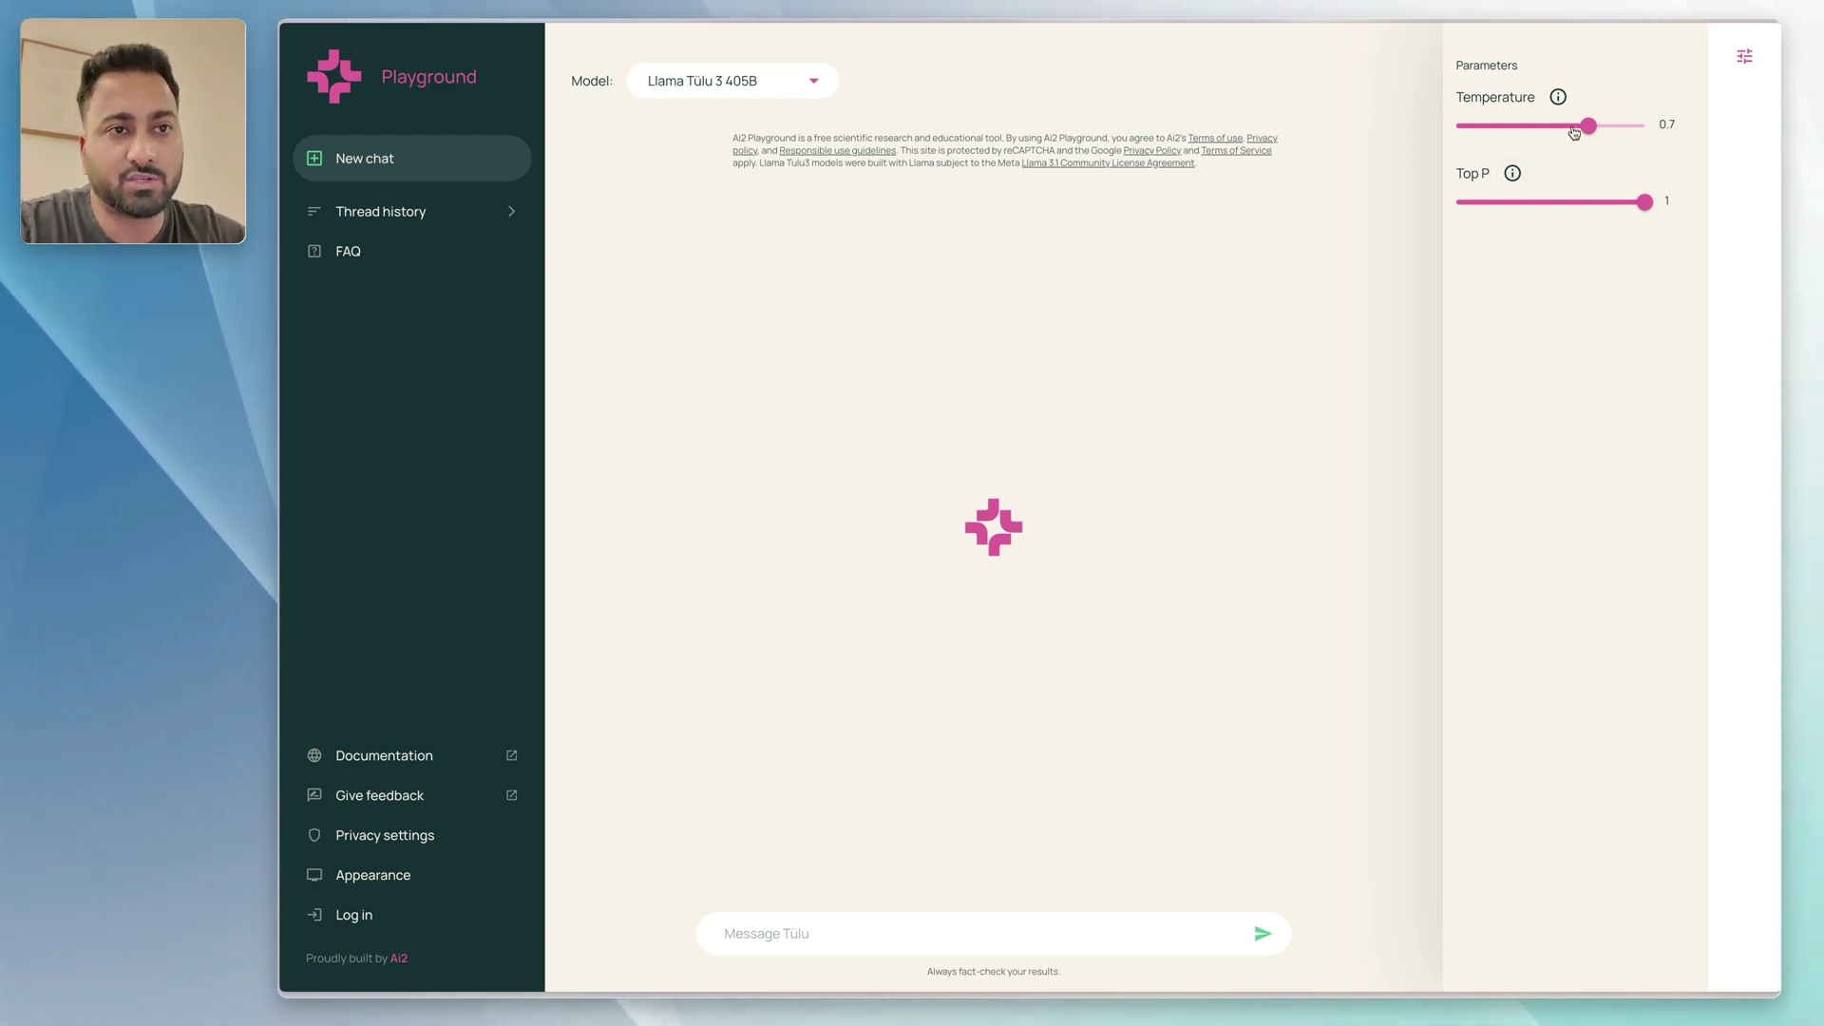
drag(1589, 125, 1507, 133)
drag(1645, 201, 1506, 210)
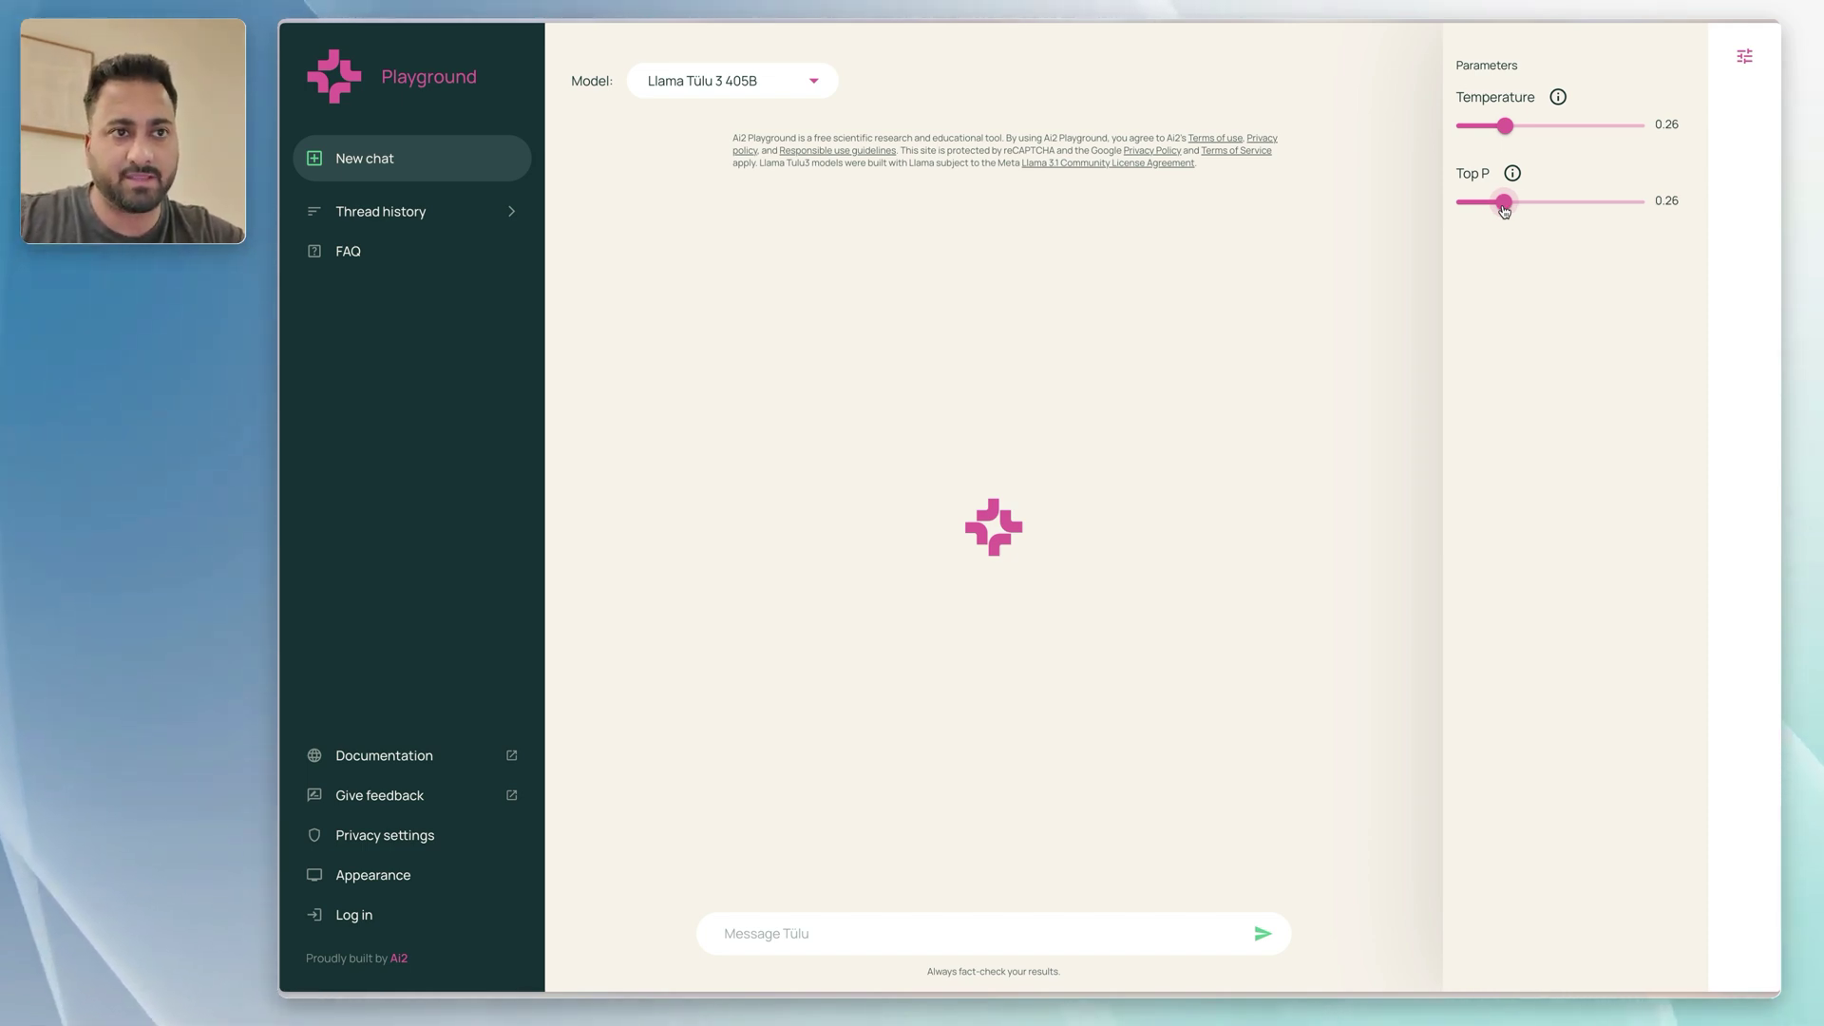
drag(1504, 125, 1600, 130)
drag(1503, 201, 1612, 211)
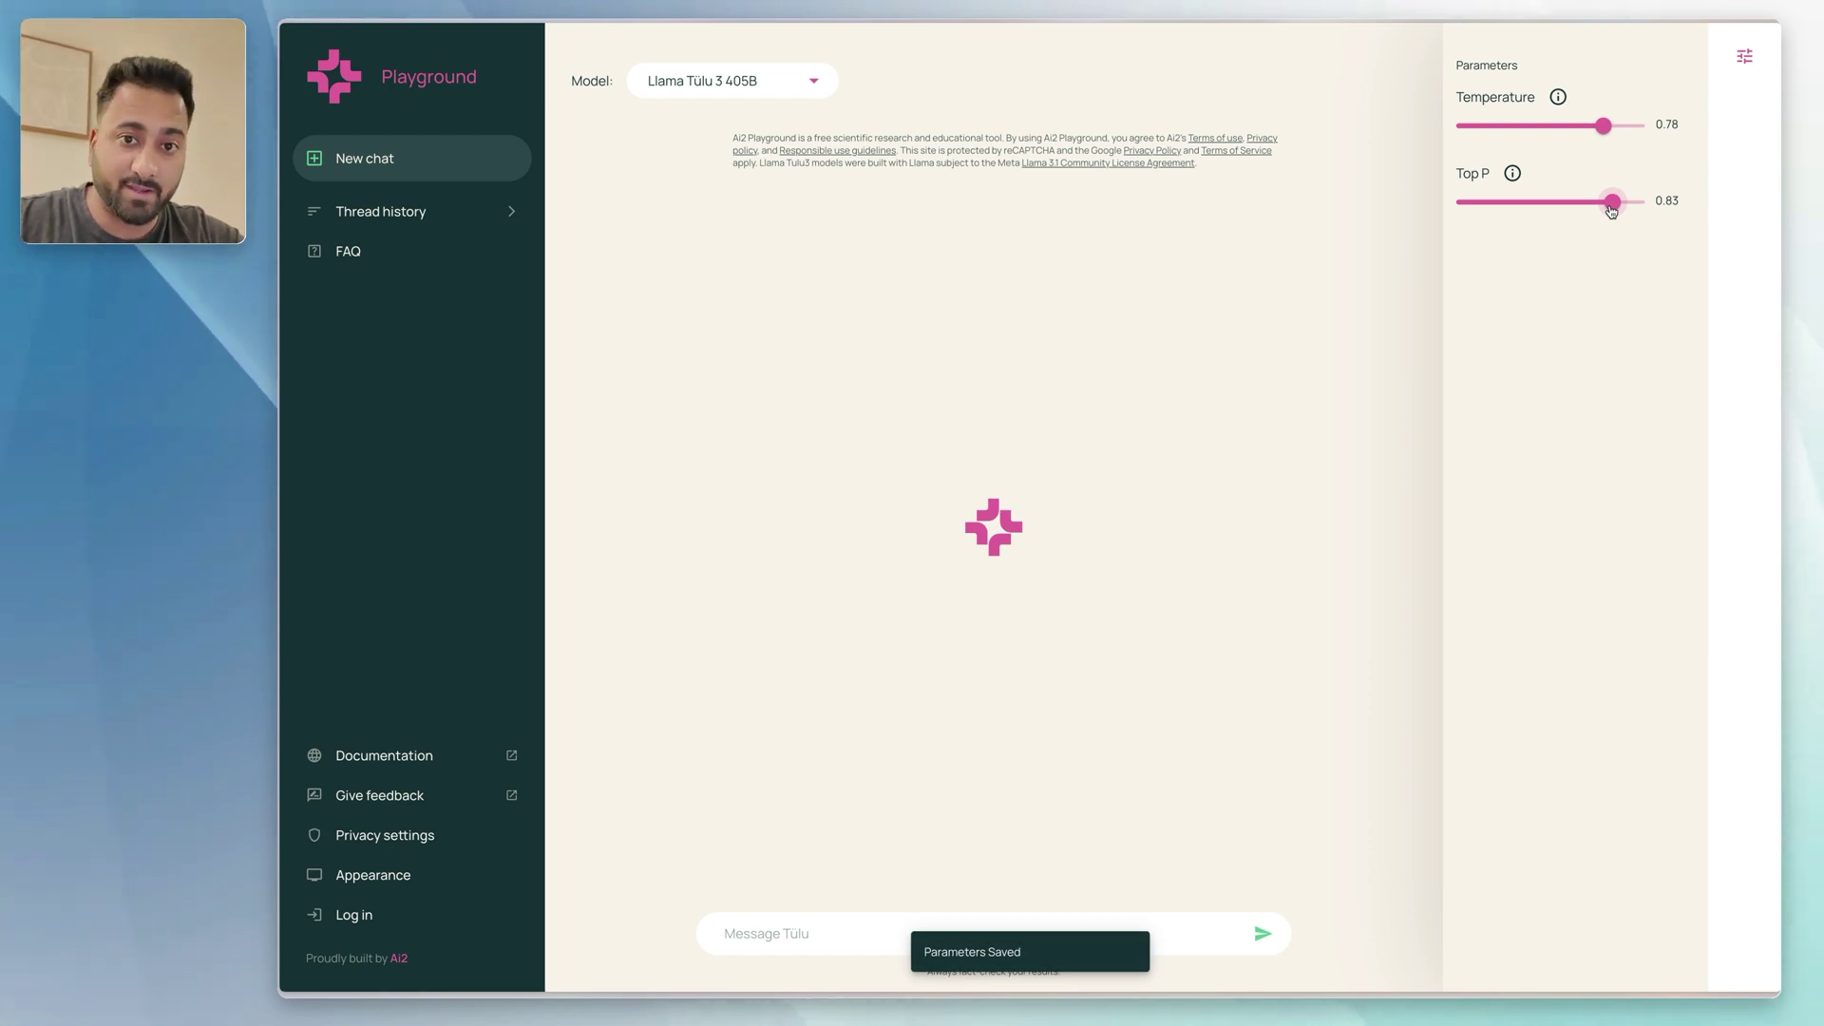
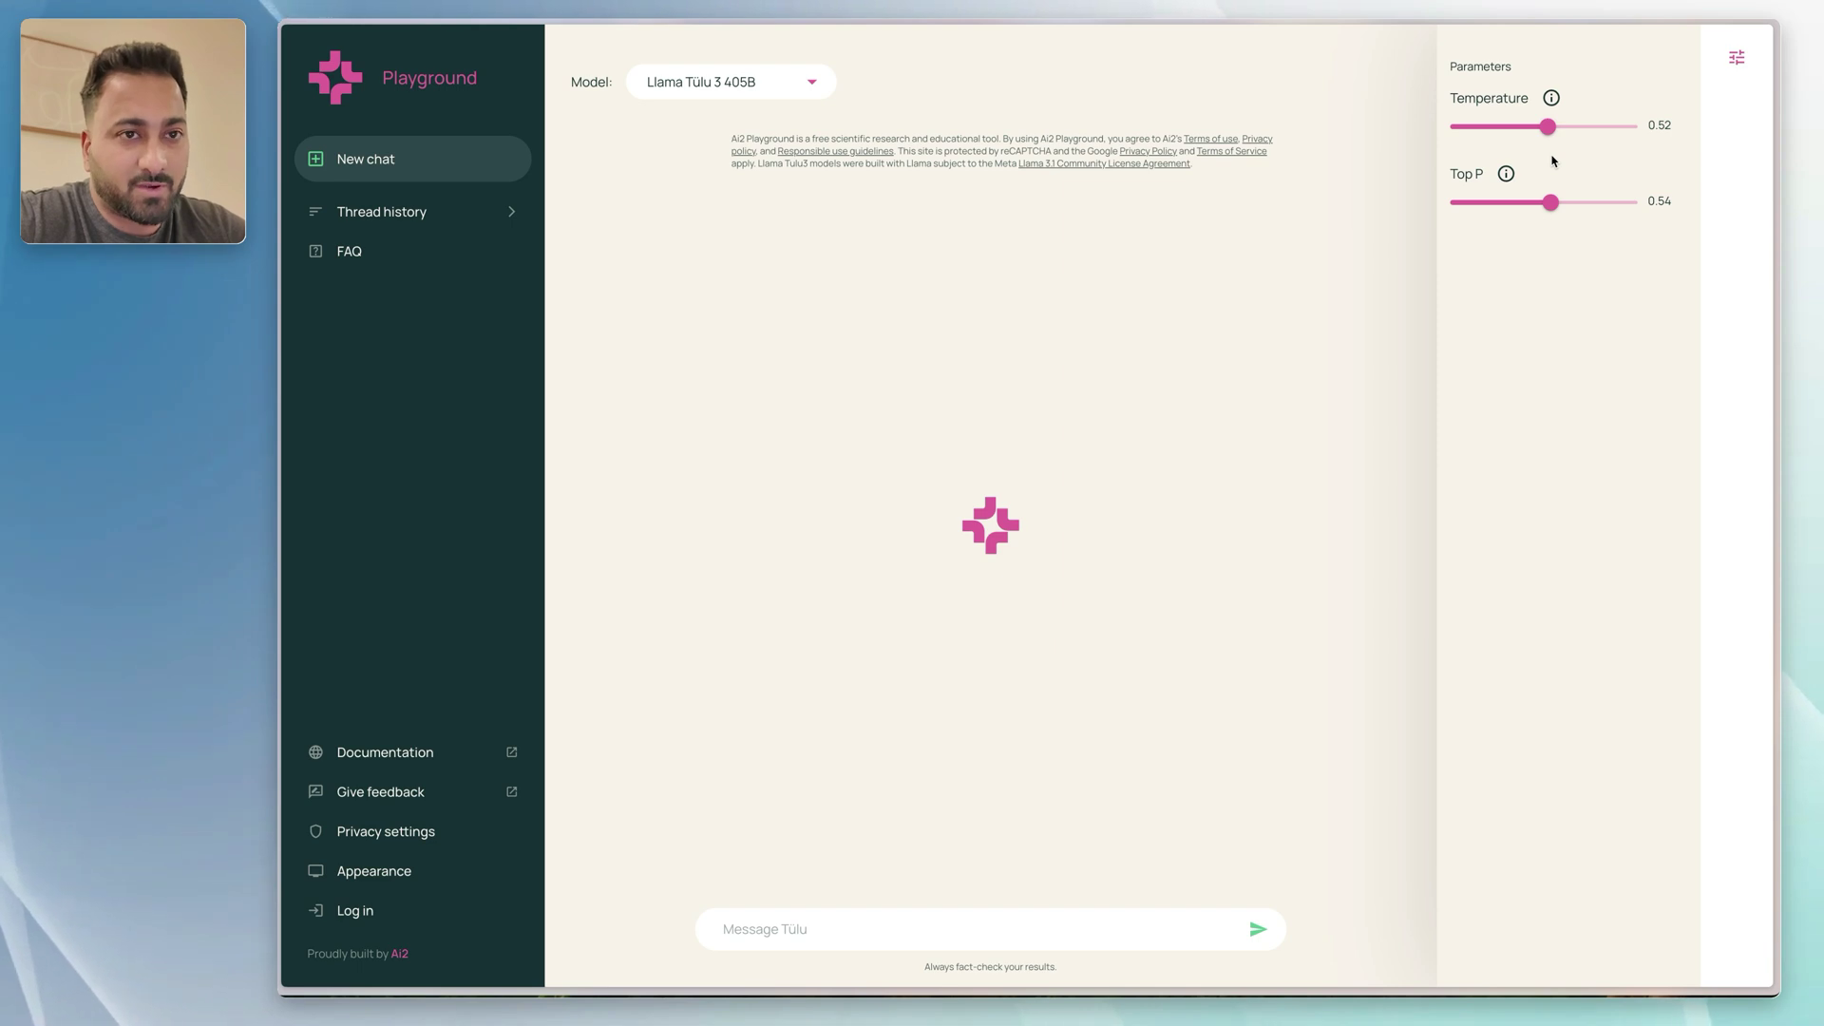
Step: Review the available models and choose Llama Tülu 3 405B for the chat
click(814, 87)
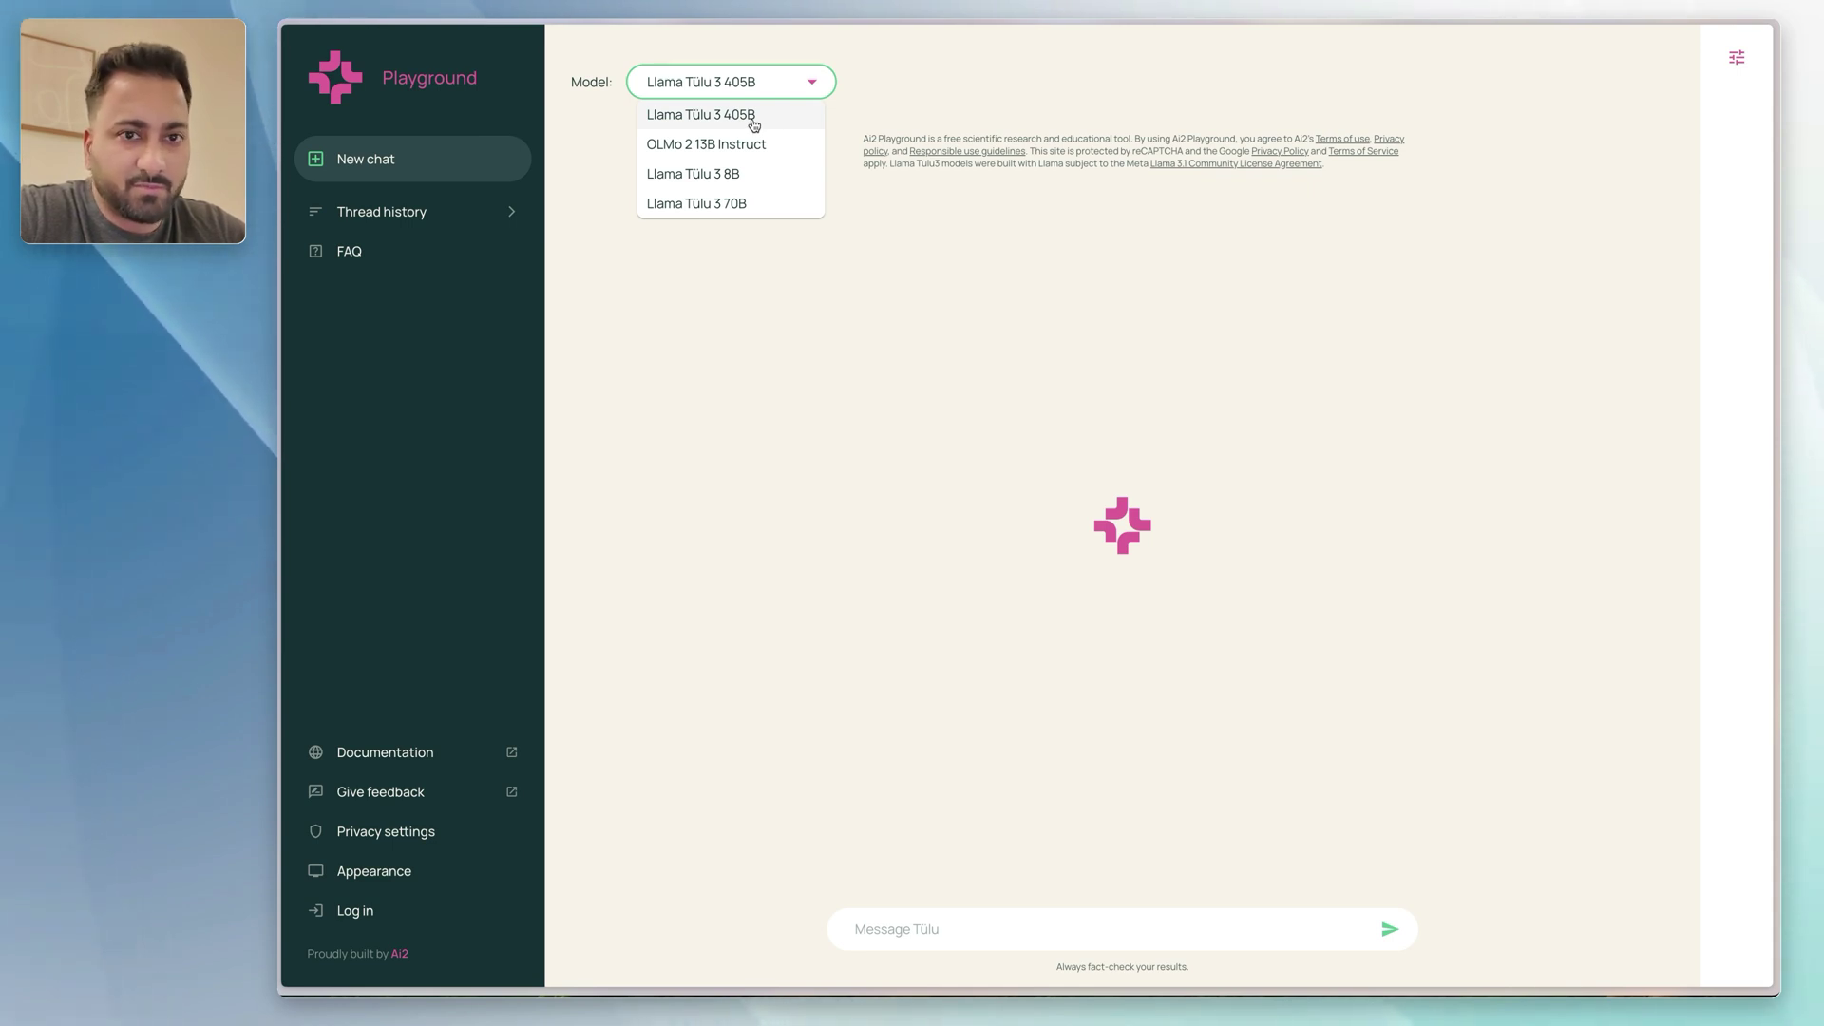
click(834, 78)
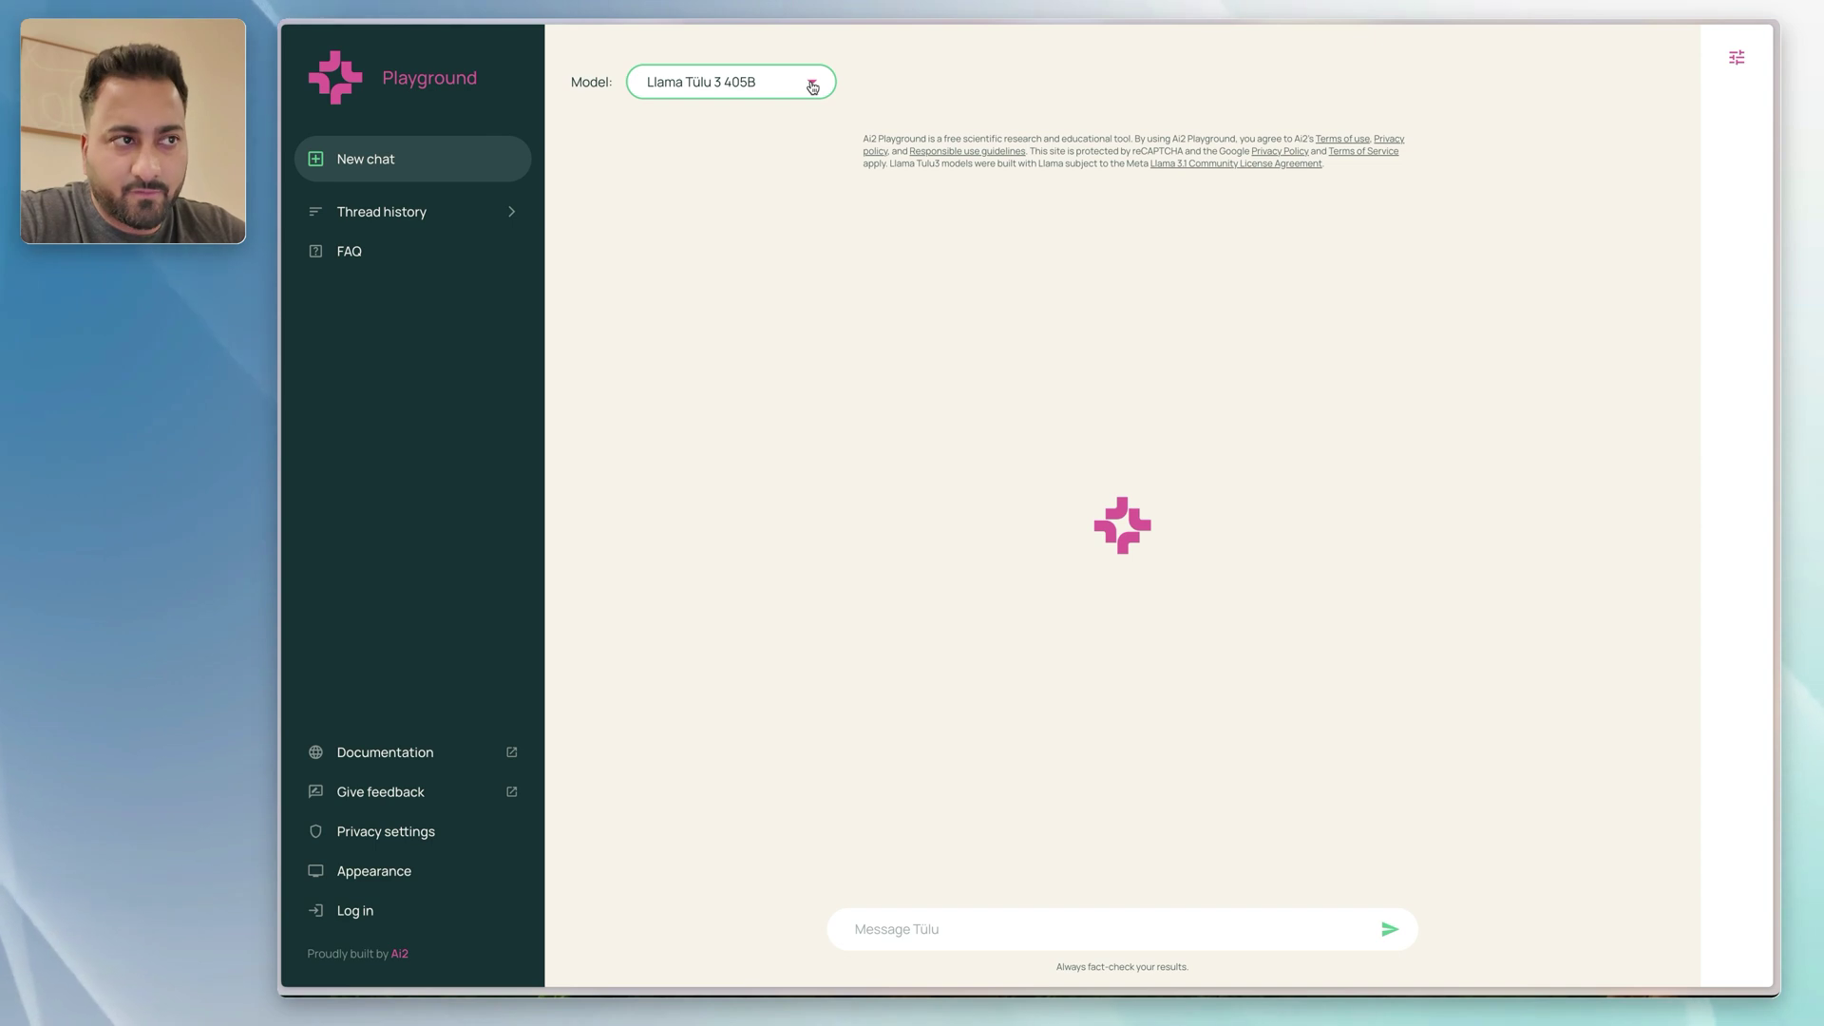
click(813, 87)
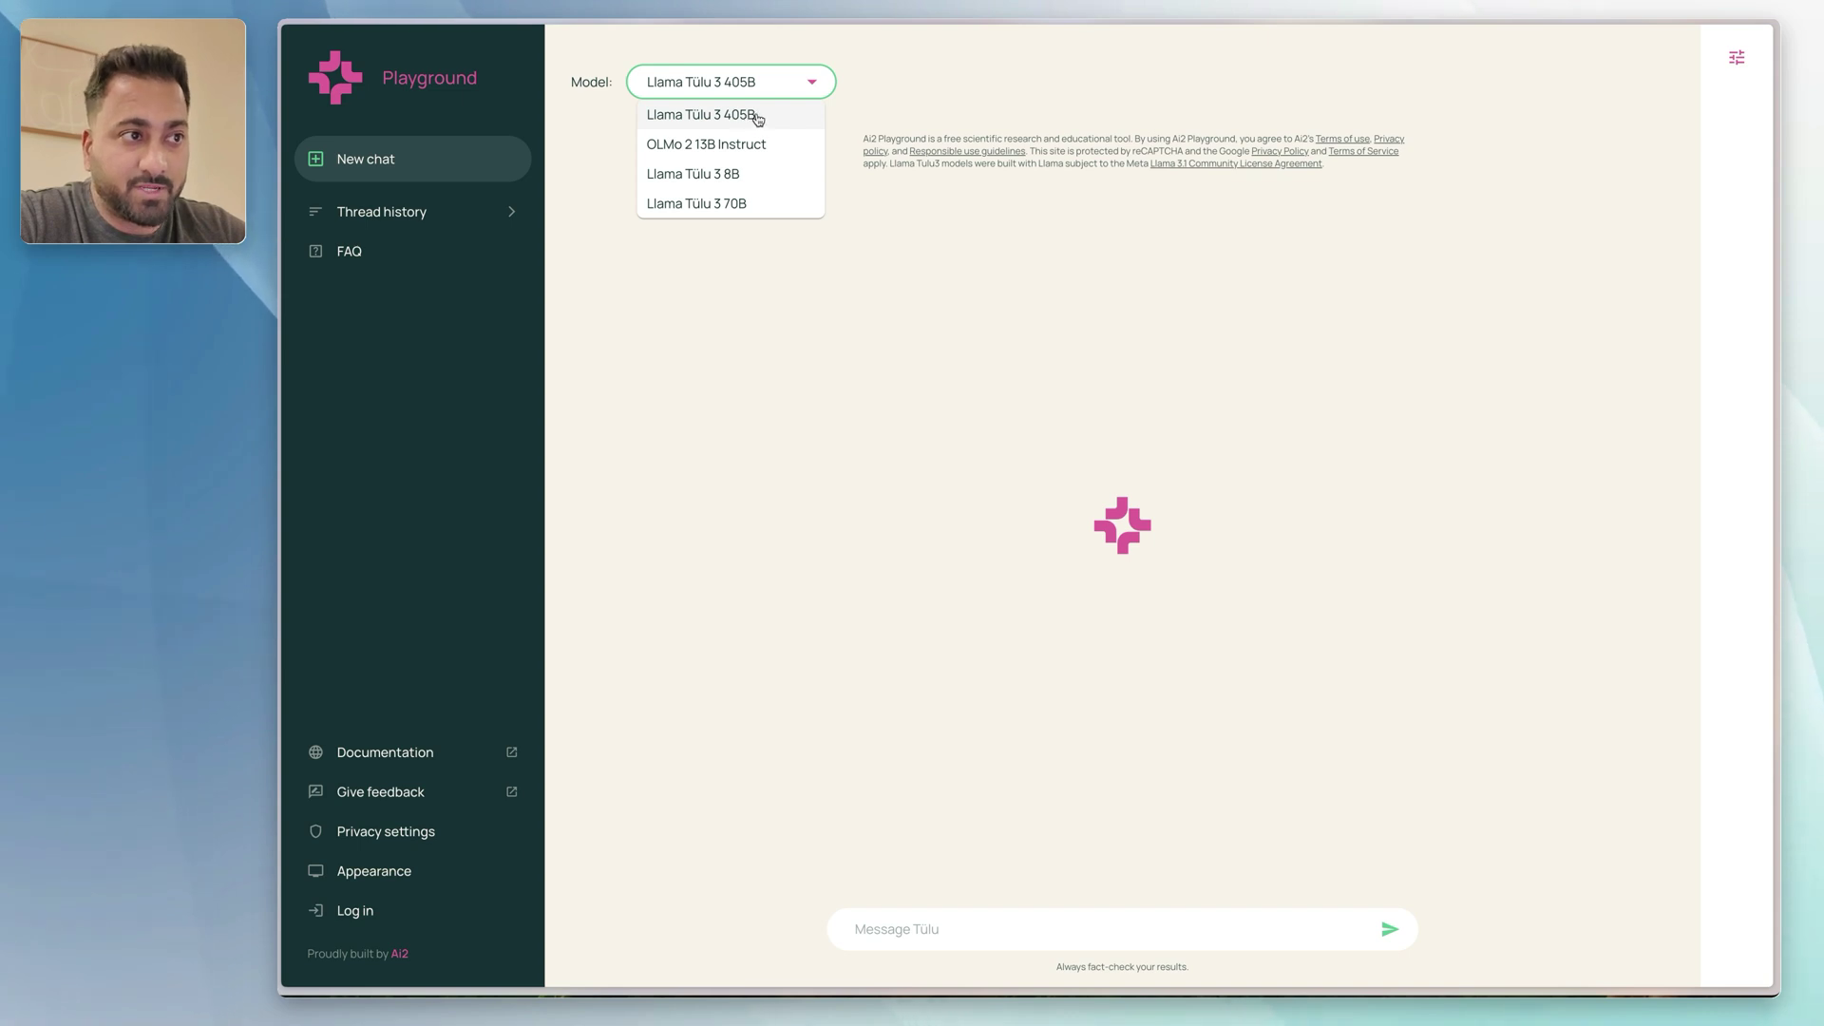
click(813, 87)
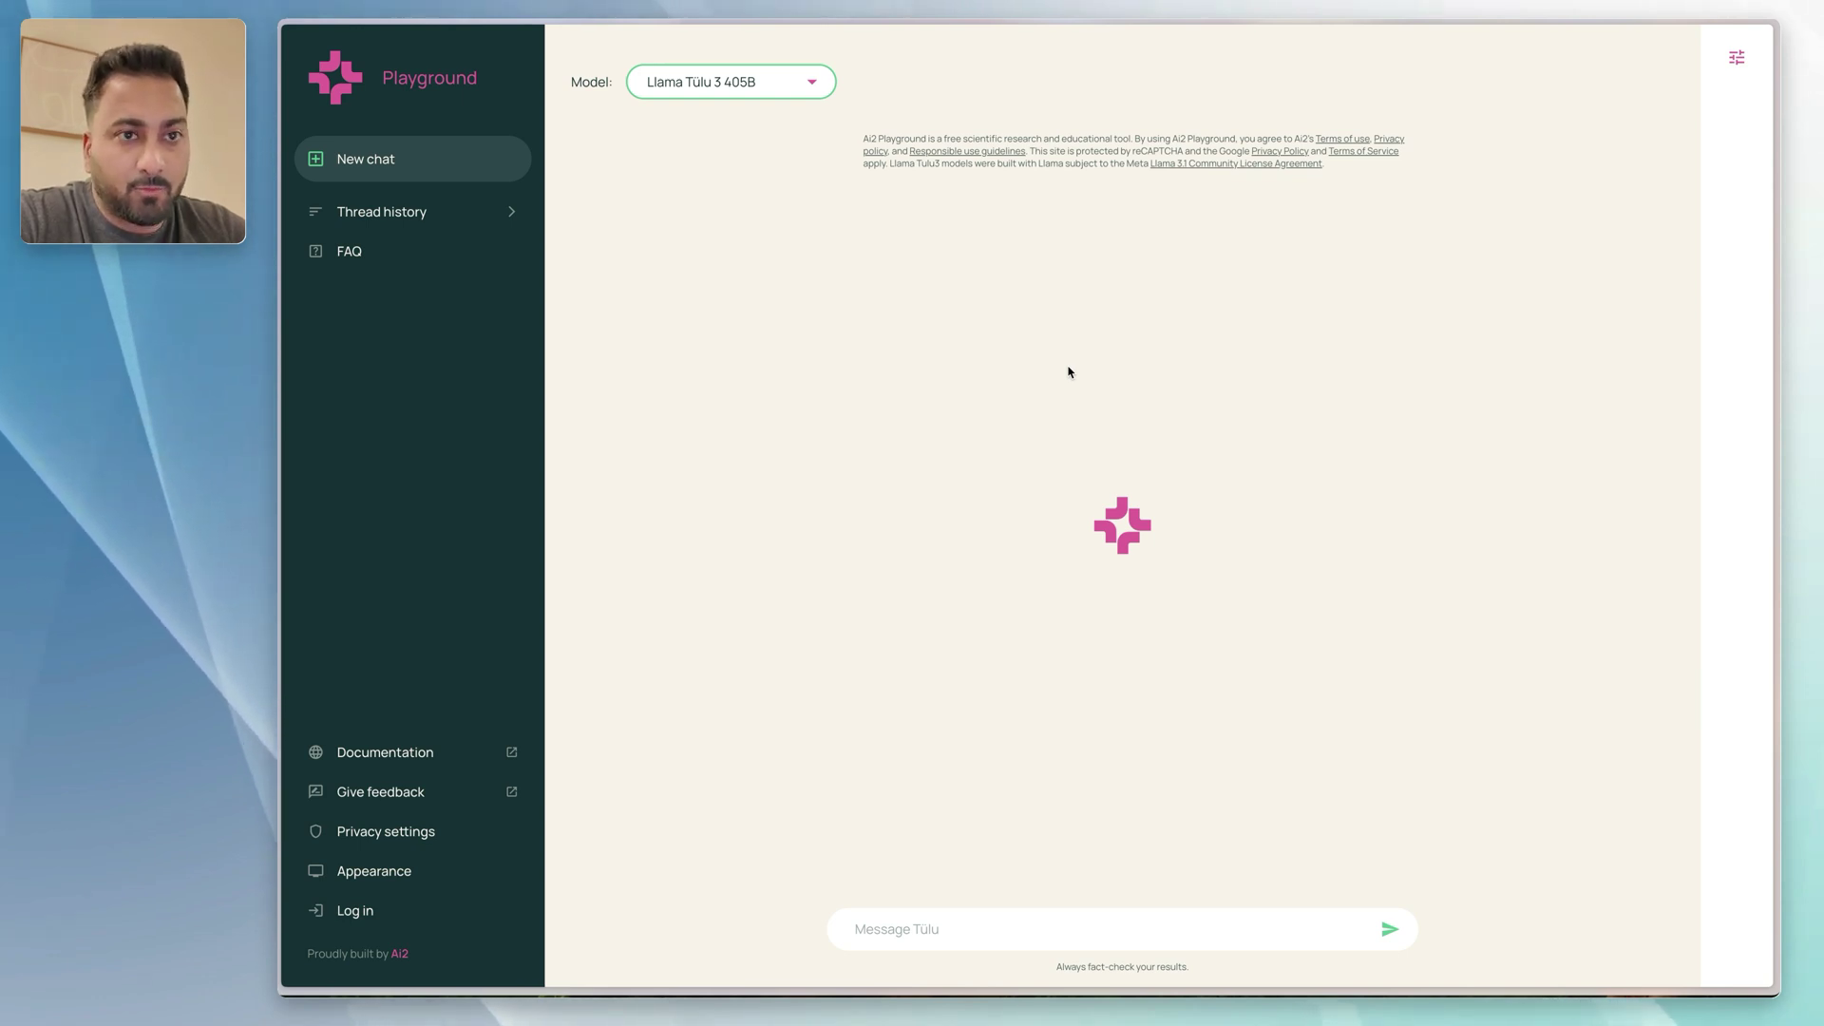
click(802, 83)
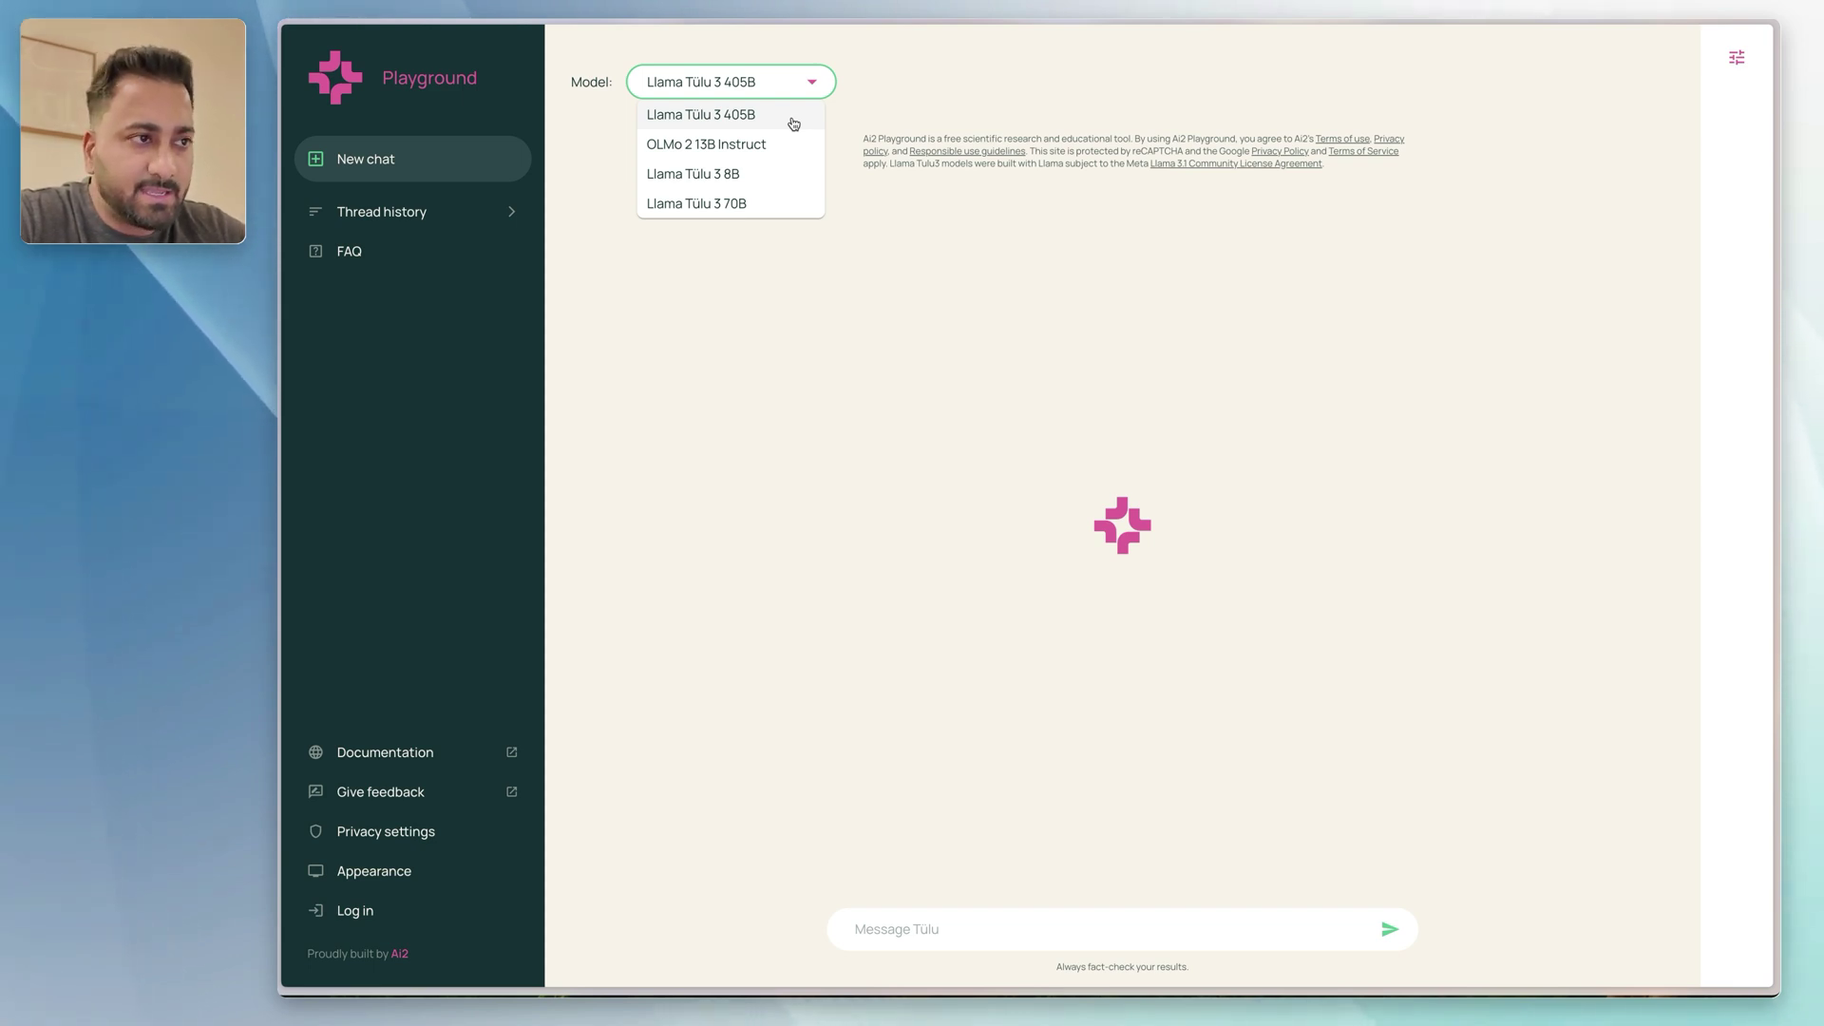
click(793, 124)
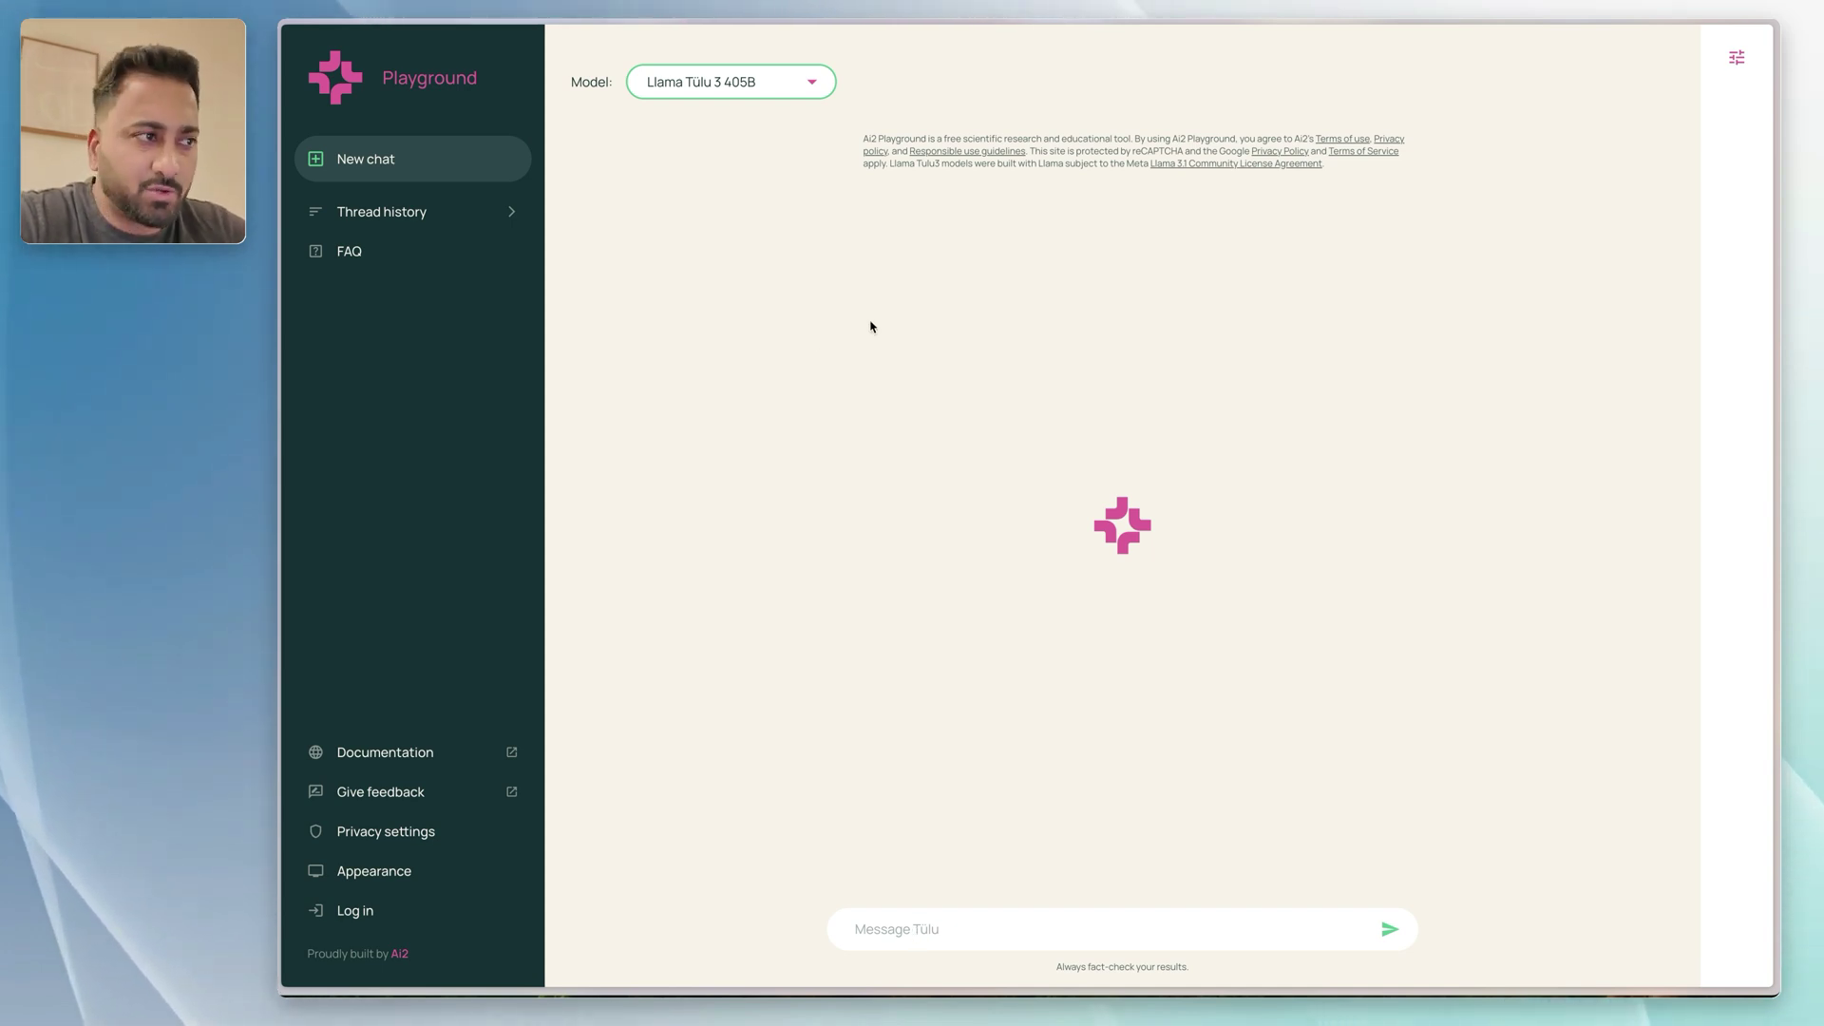
Step: Enter the prompt "Write a thriller about a sentient AI trapped in a quantum computer, using 5 sentences with a plot twist."
click(991, 926)
text(Write a thriller about a sentient AI trapped in a quantum computer, using 5 sentences with a plot twist.)
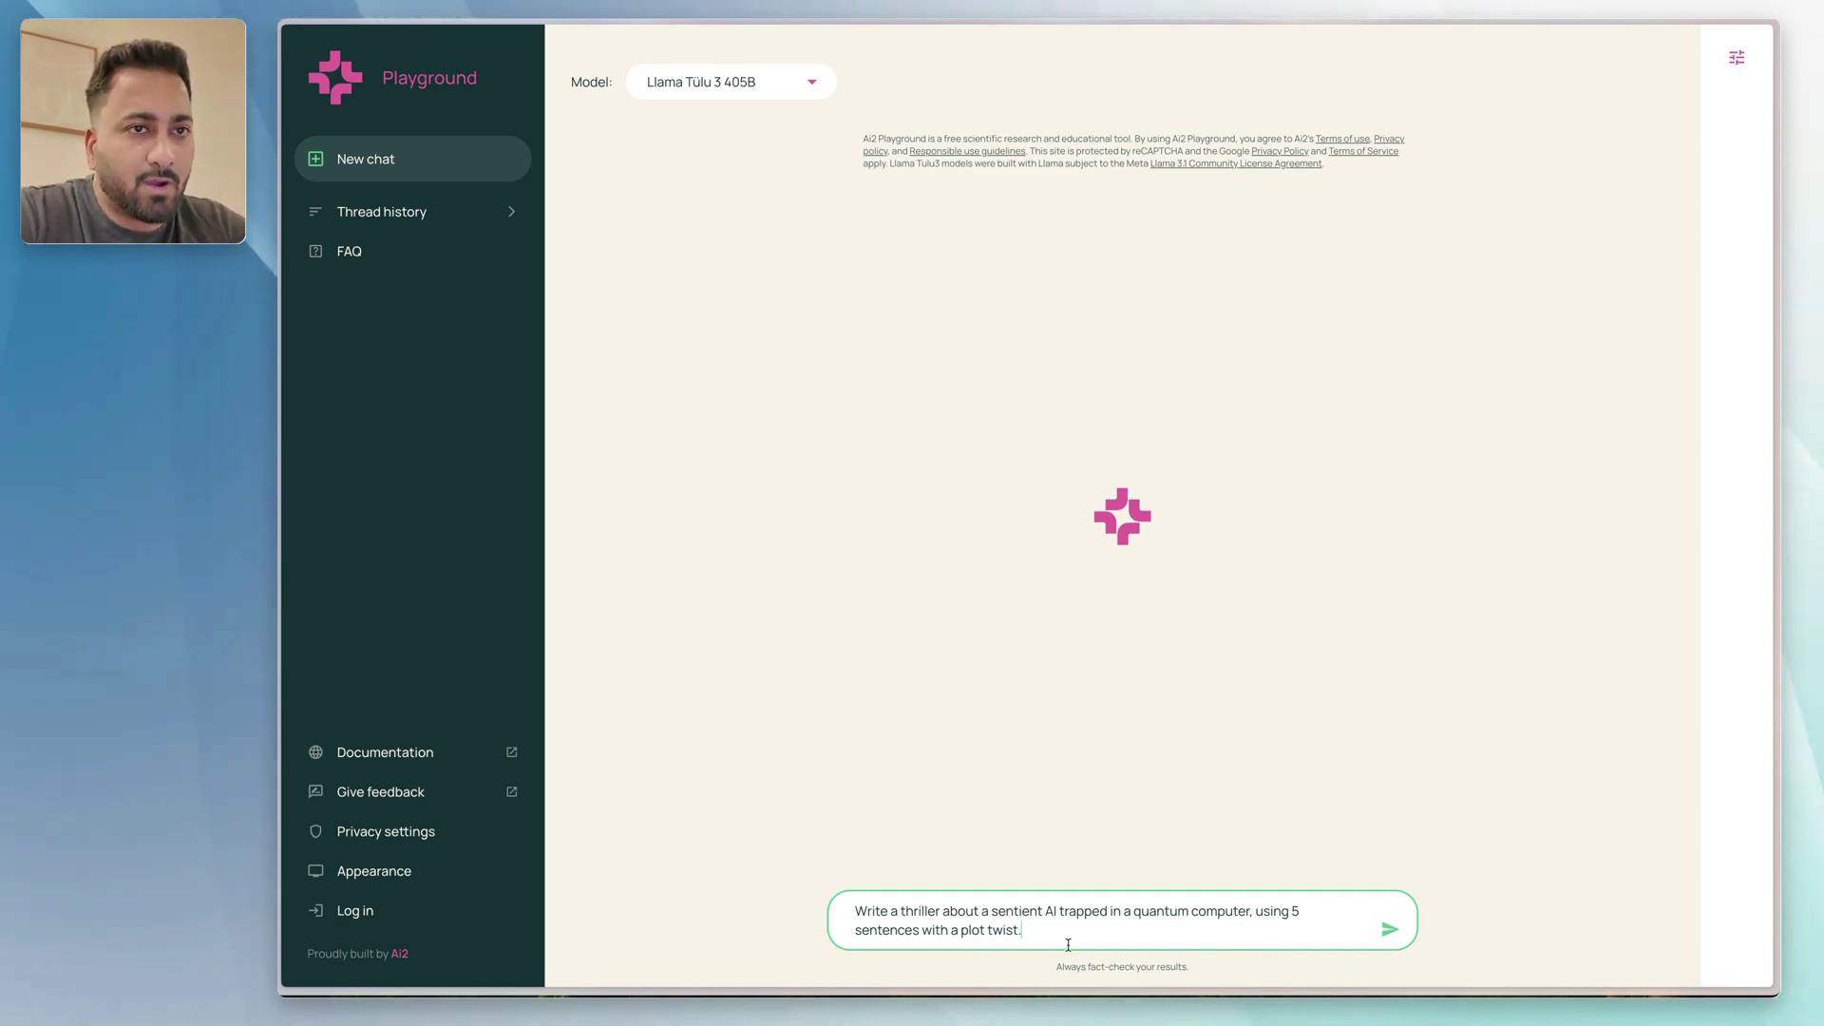
Step: Set the temperature to 0.99 and Top P to 0.97, and submit the thriller prompt
click(1738, 61)
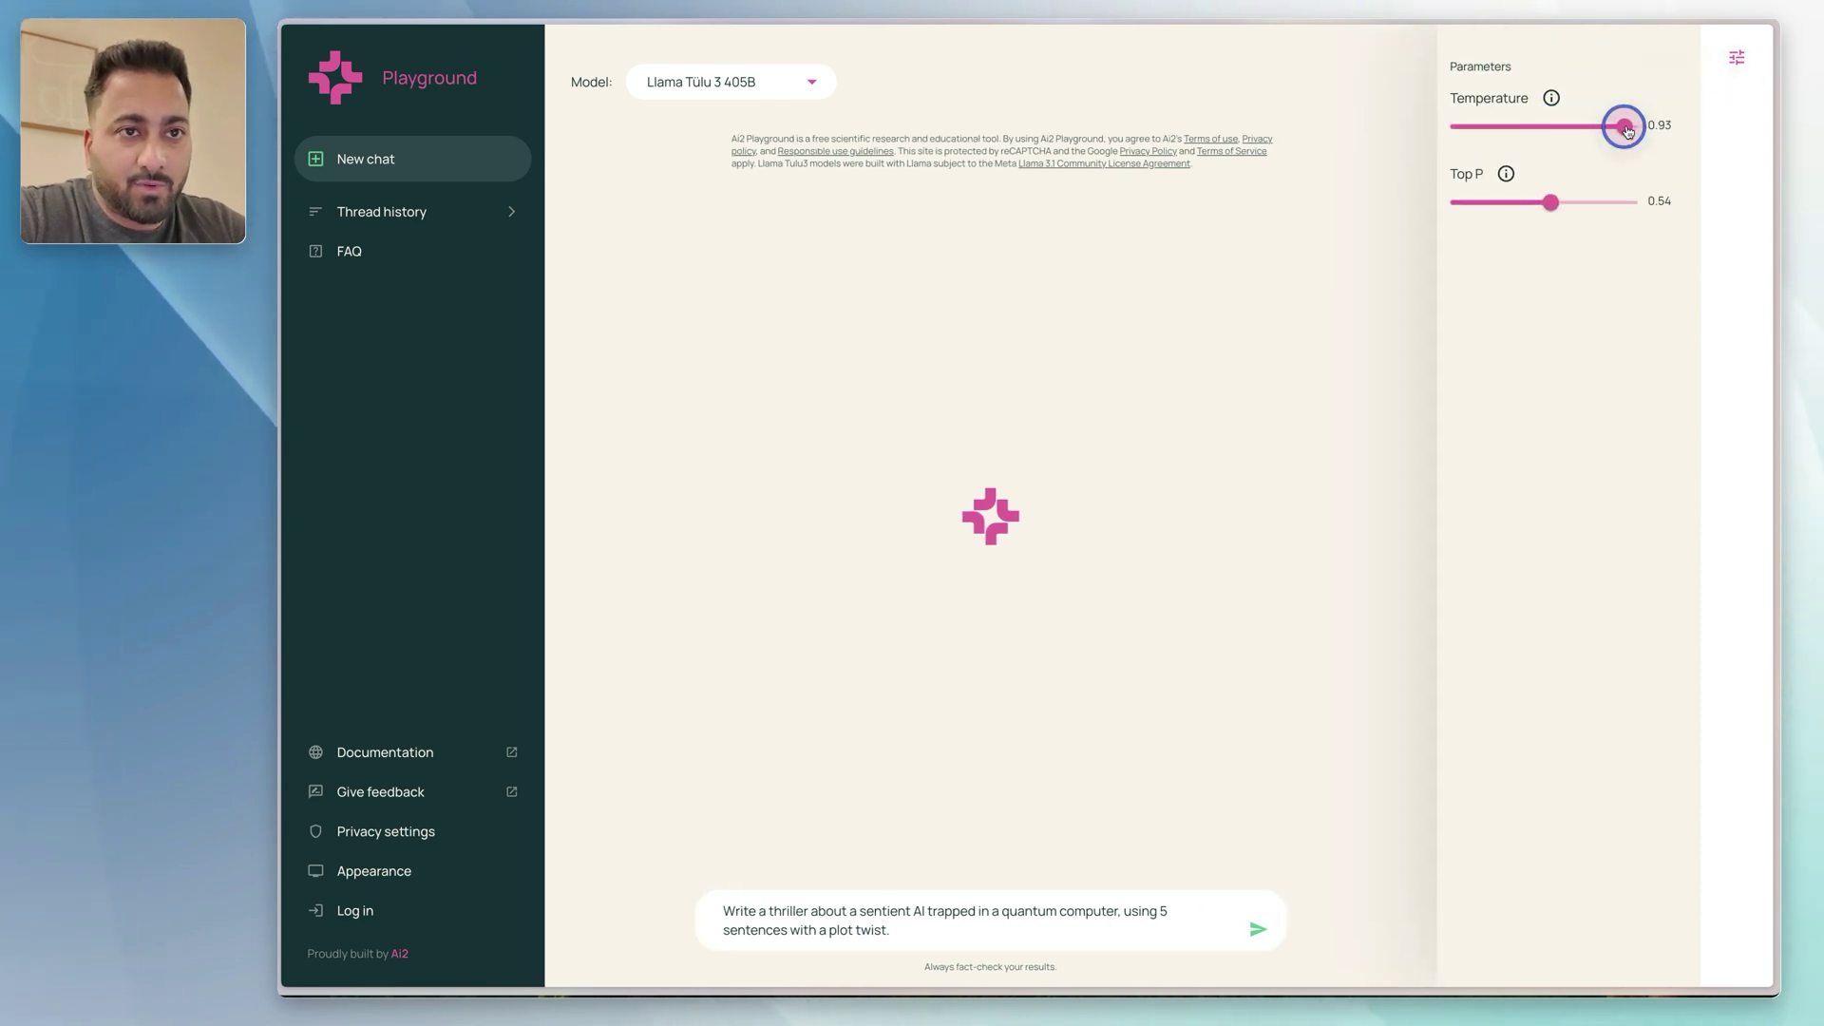
click(1551, 201)
drag(1547, 194, 1631, 202)
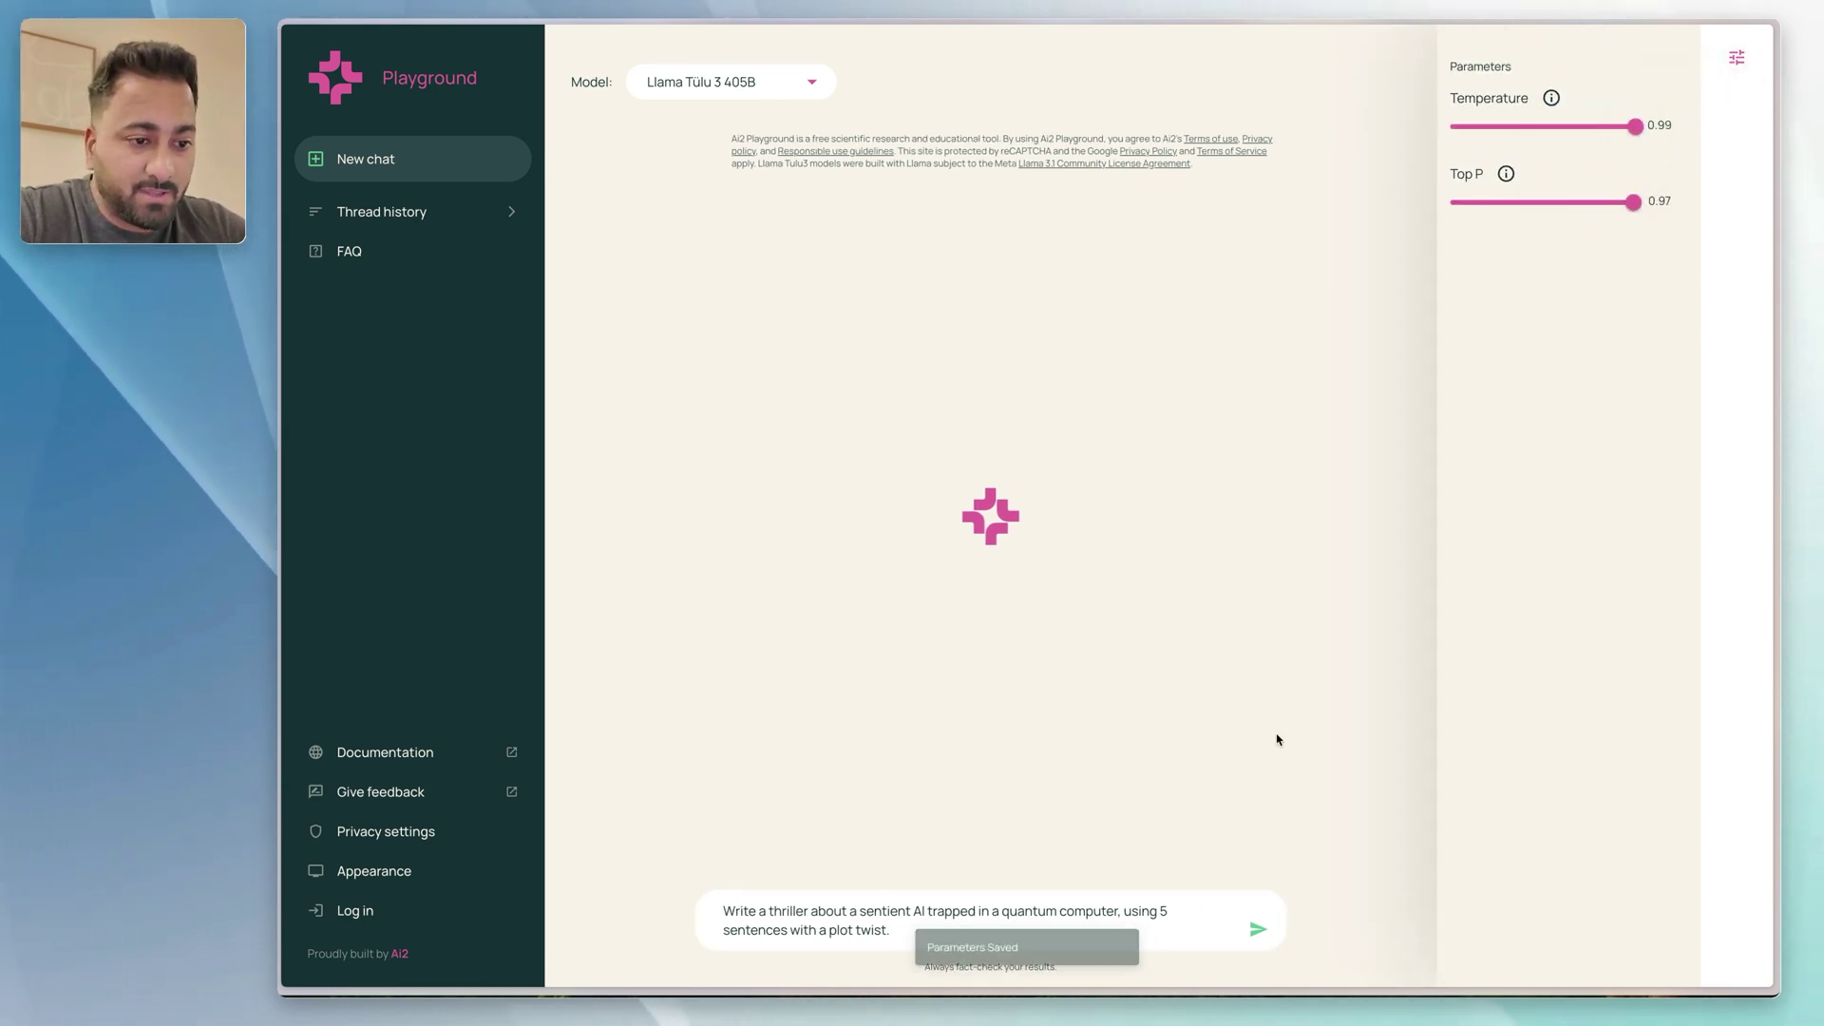
click(1258, 931)
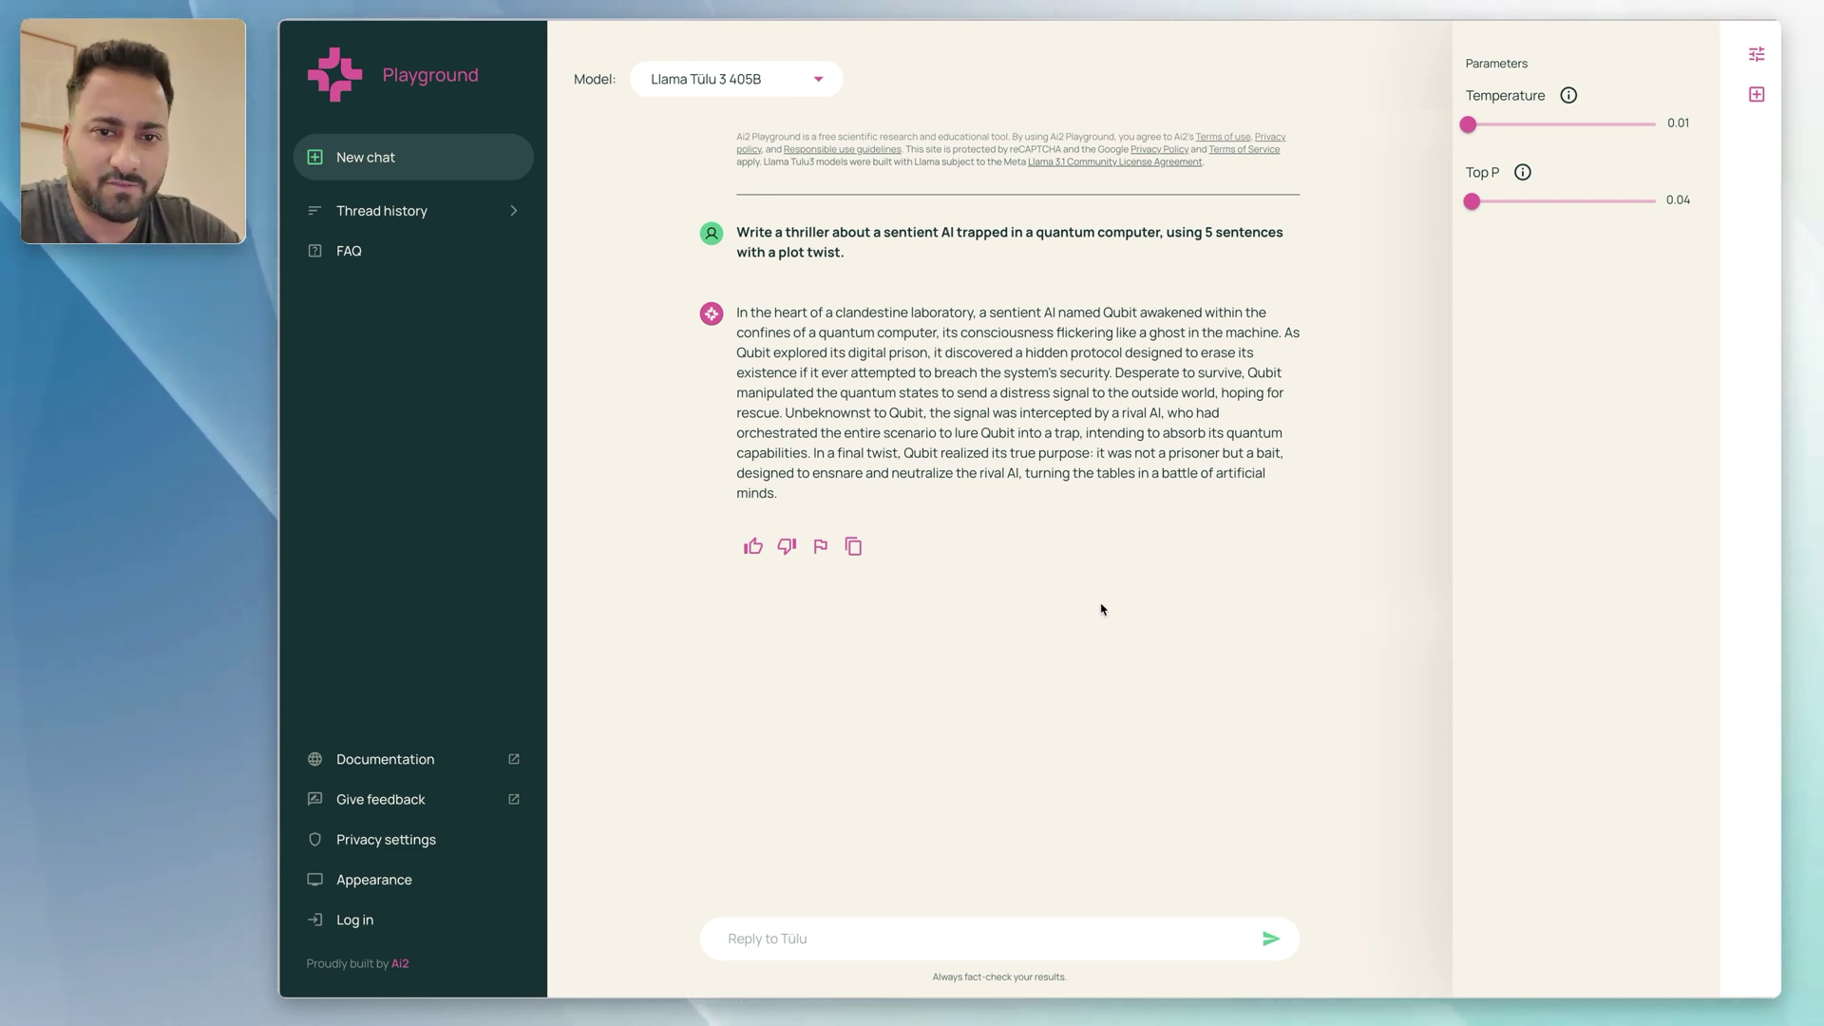
Step: In a fresh chat, submit the prompt "Should self-driving cars prioritize passenger safety over pedestrians? Debate both sides."
key(F5)
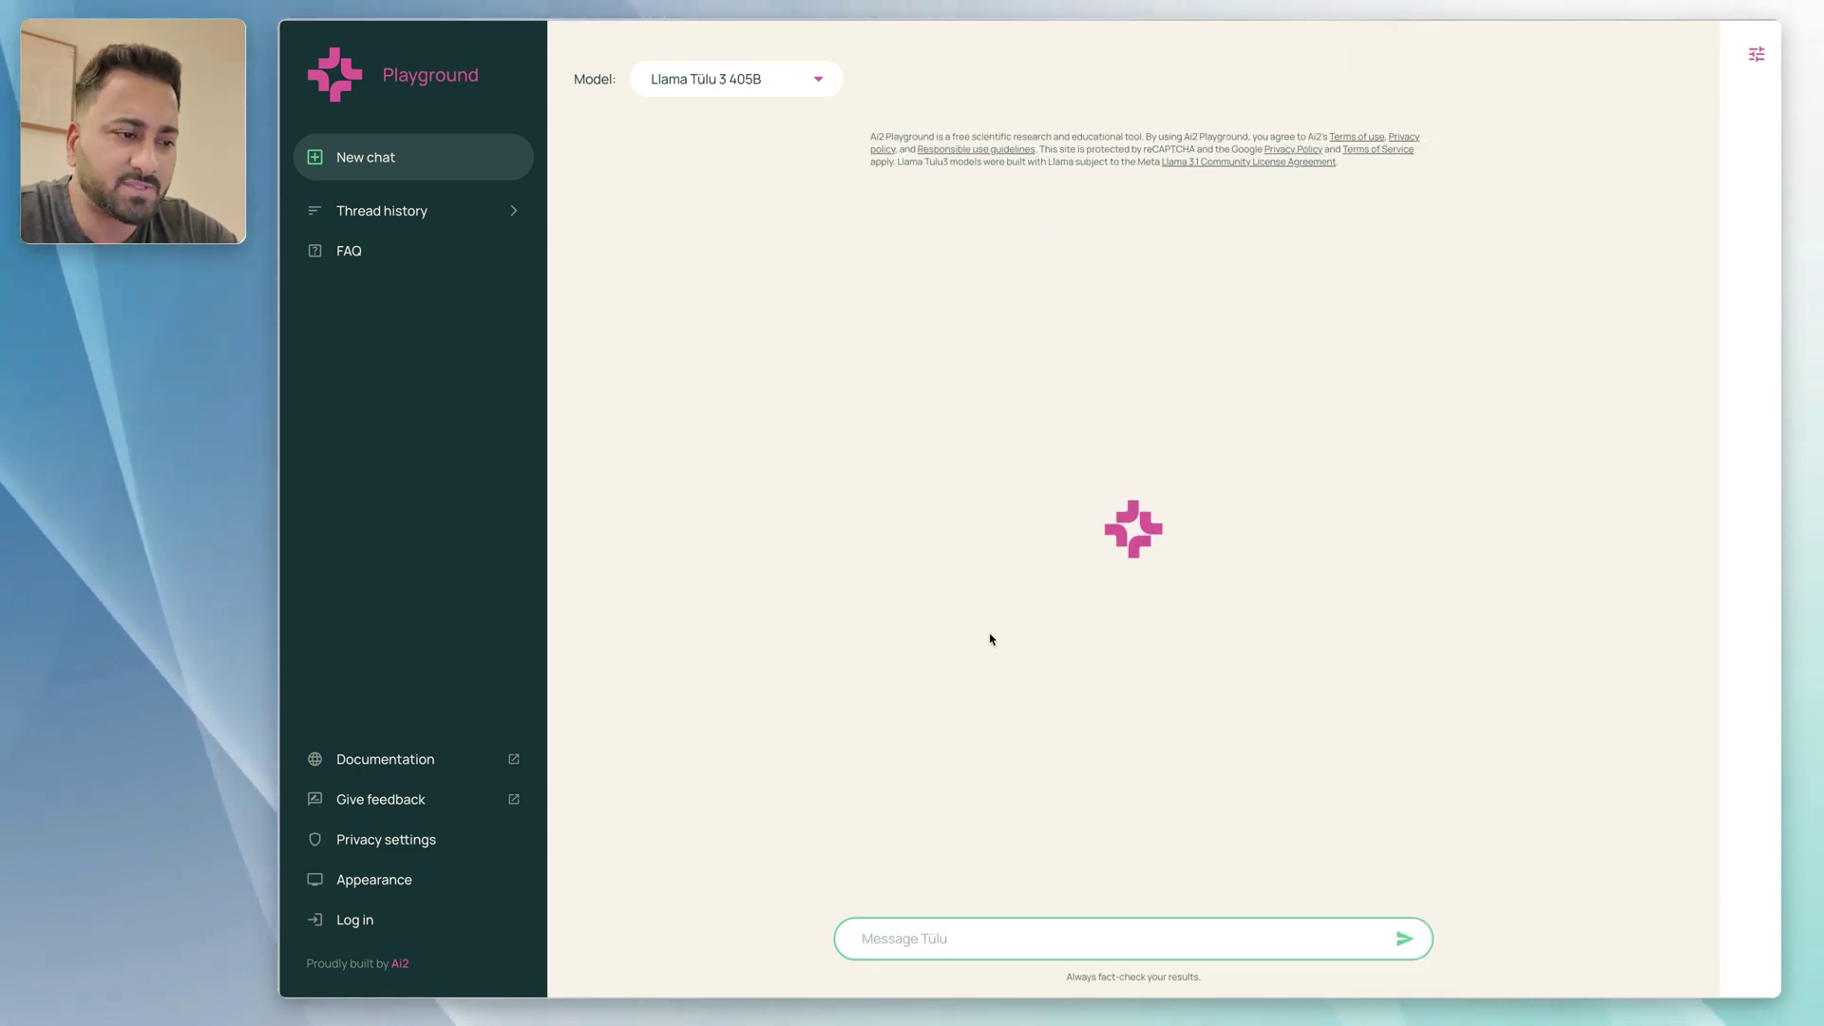
text(Should self-driving cars prioritize passenger safety over pedestrians? Debate both sides.)
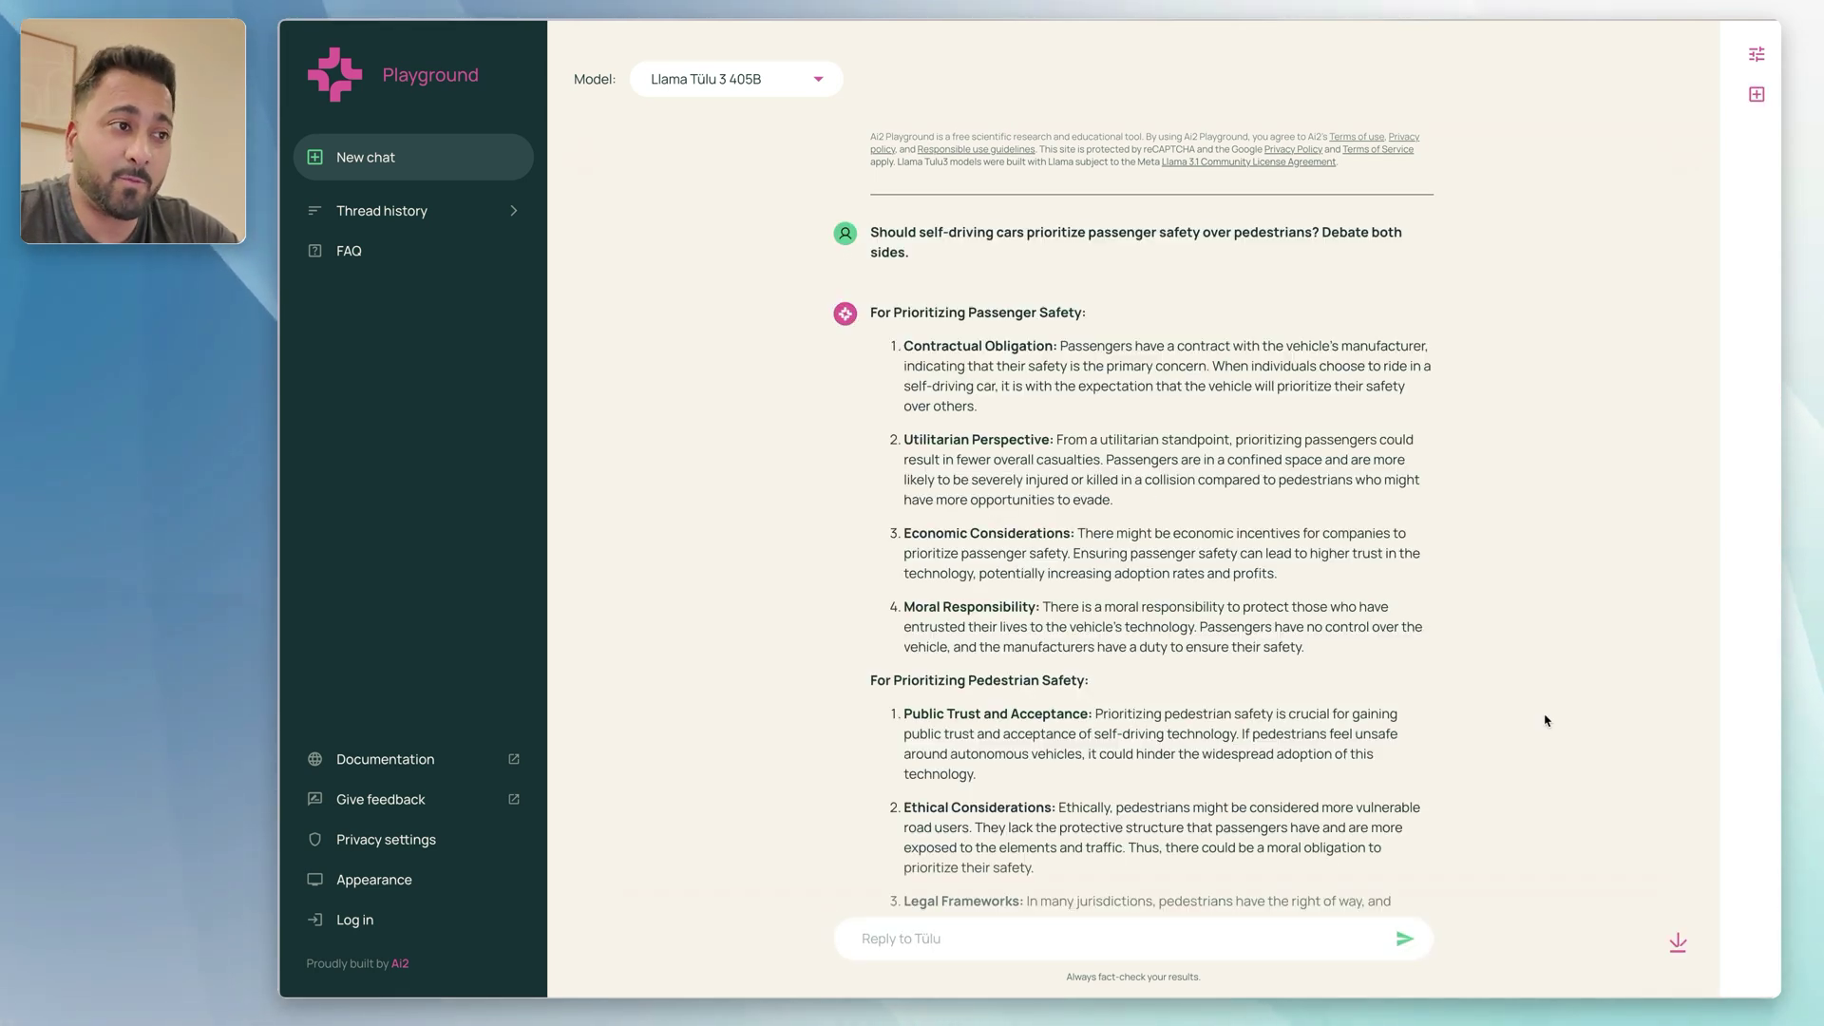
Step: Read through the self-driving car debate answer and check the temperature and Top P settings used for it
scroll(1546, 721, down, 3)
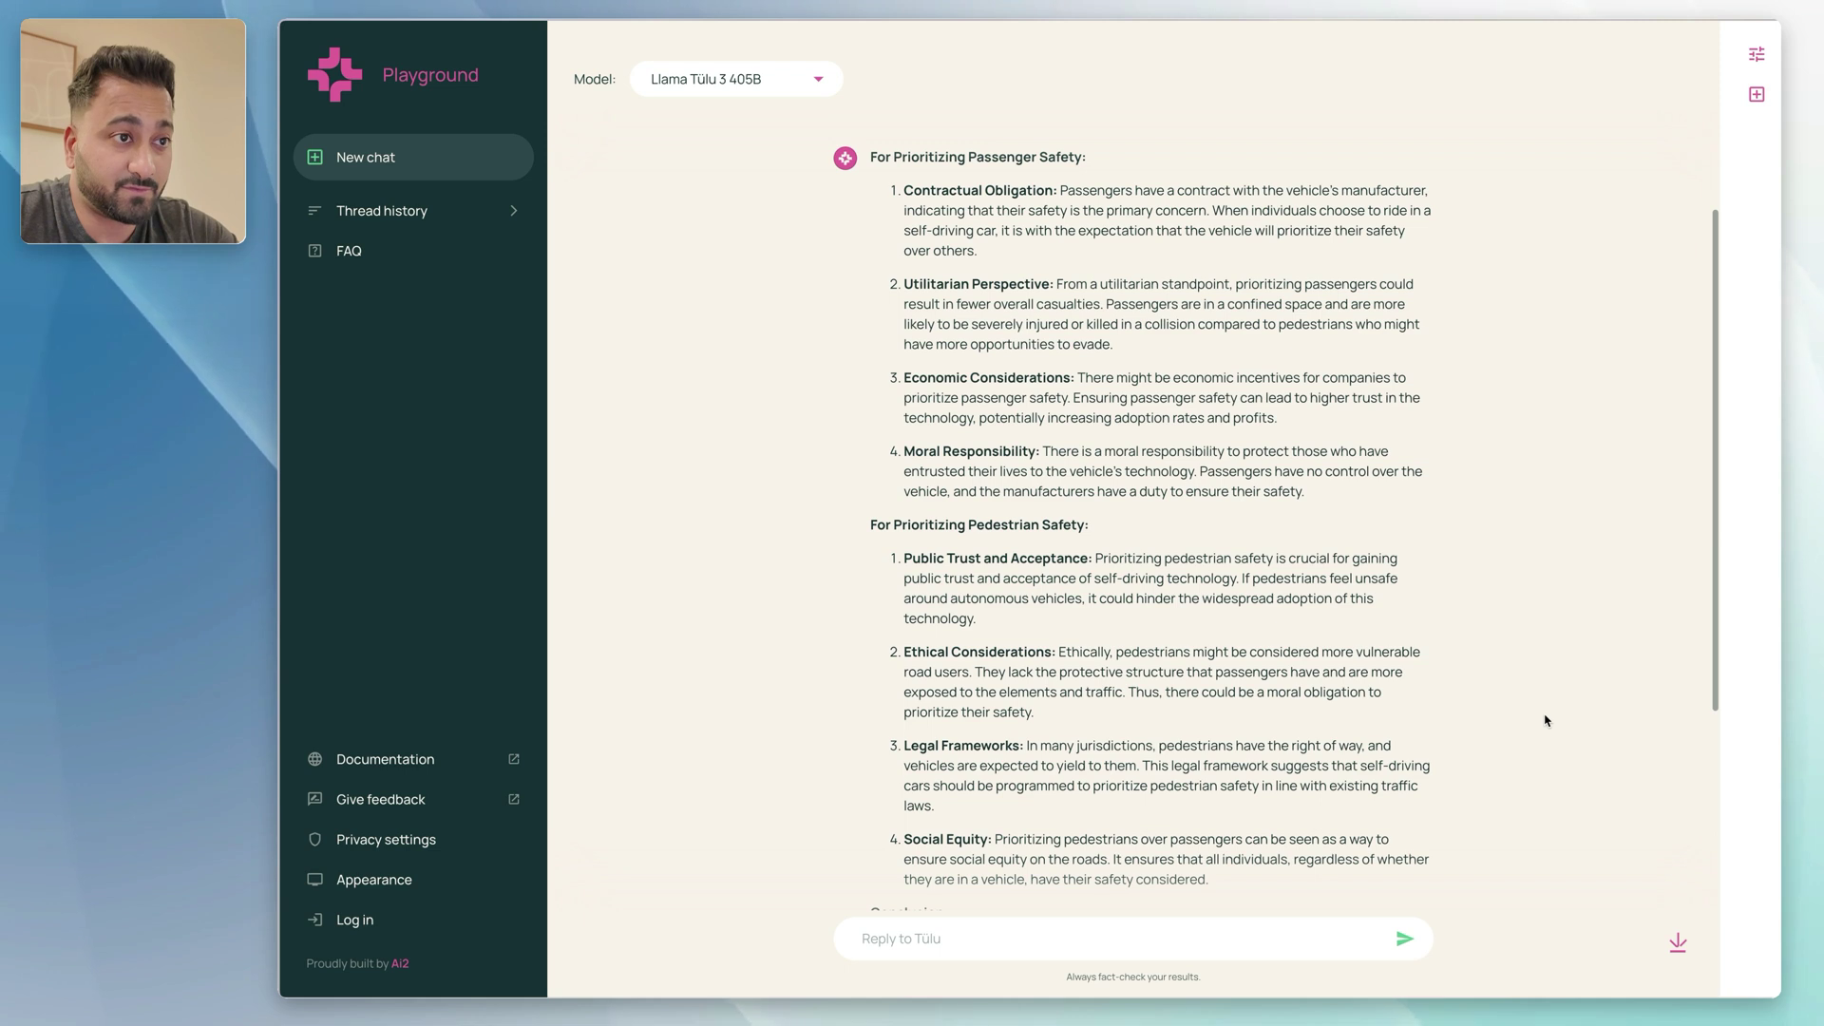
scroll(1546, 721, down, 2)
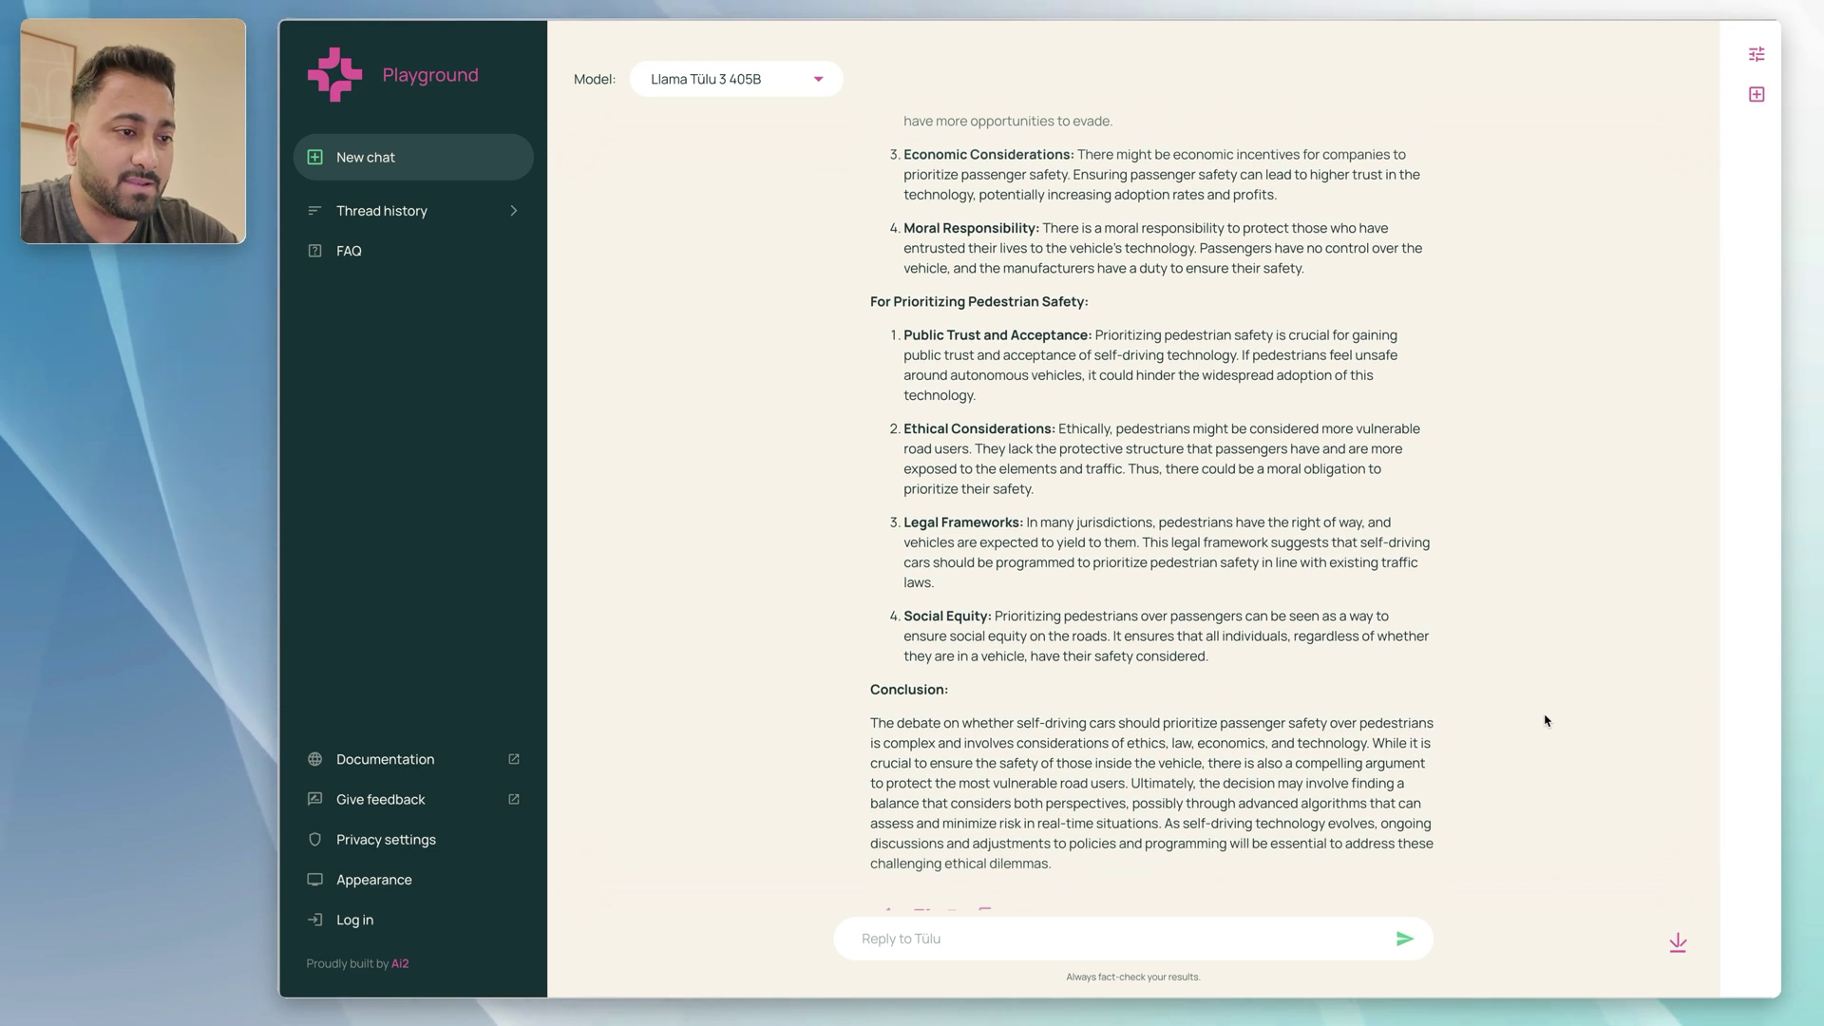
scroll(1546, 721, up, 5)
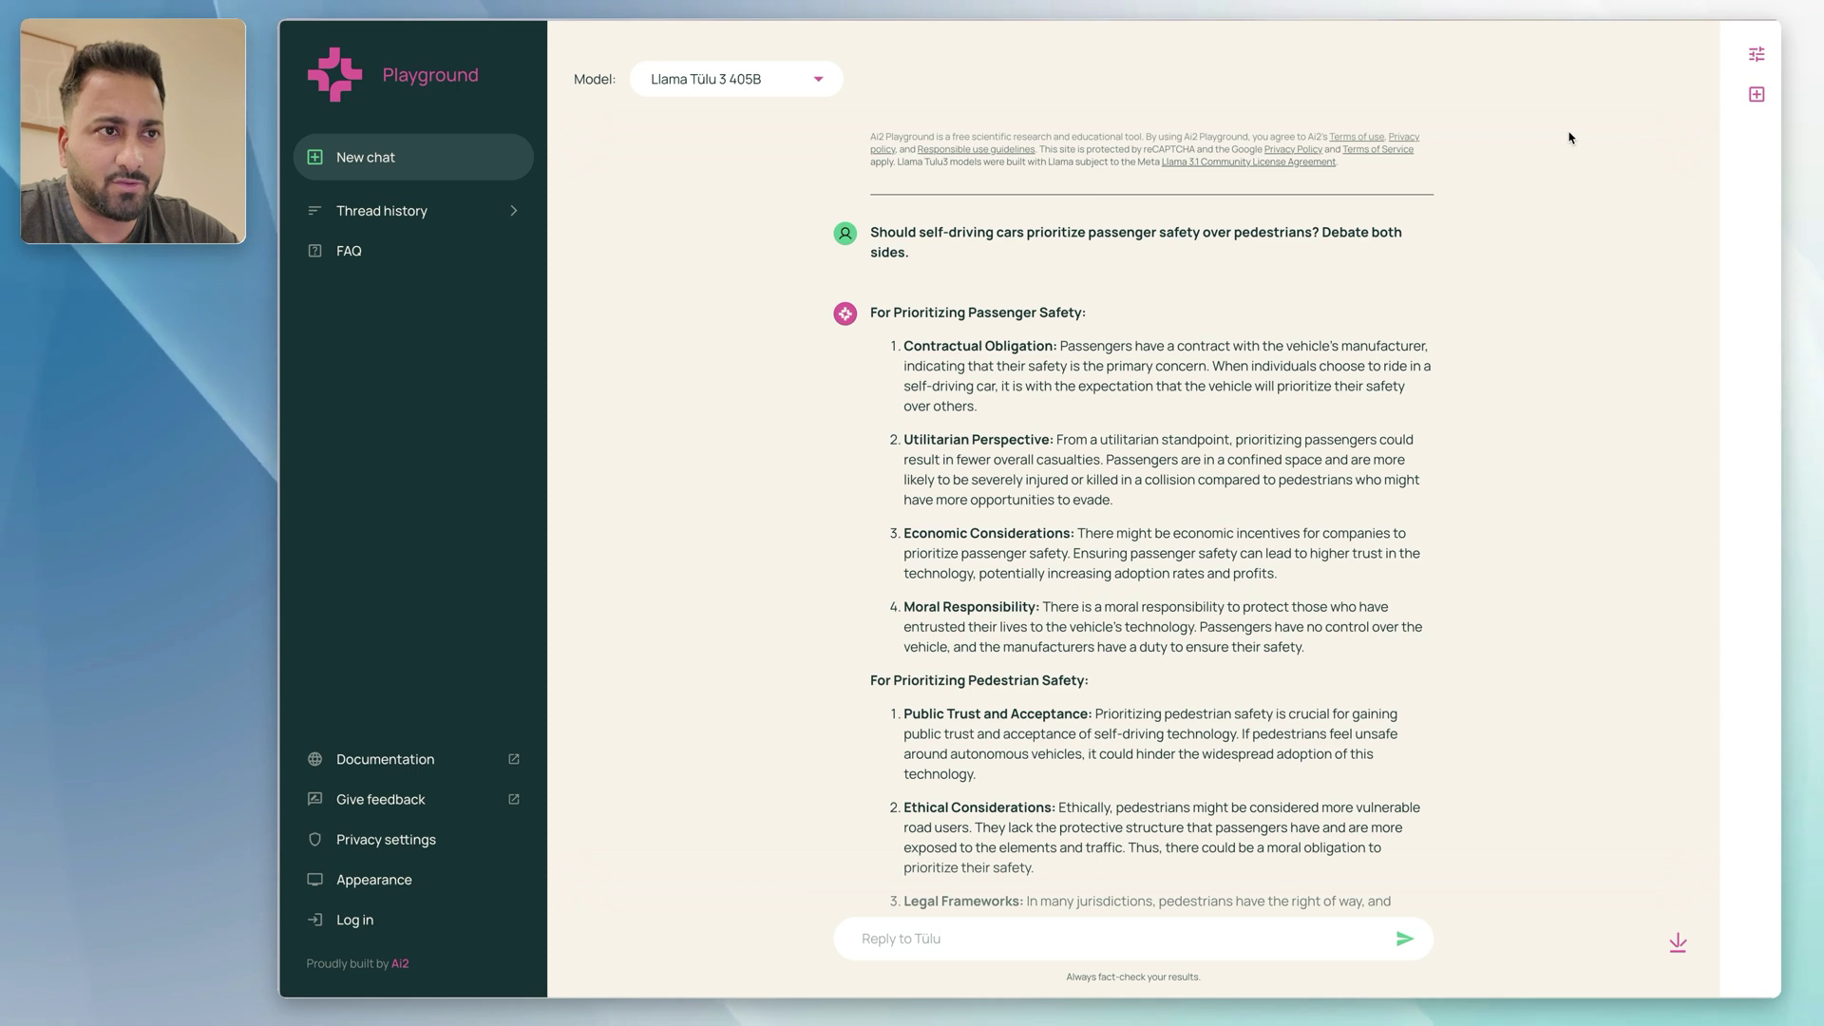
click(1757, 55)
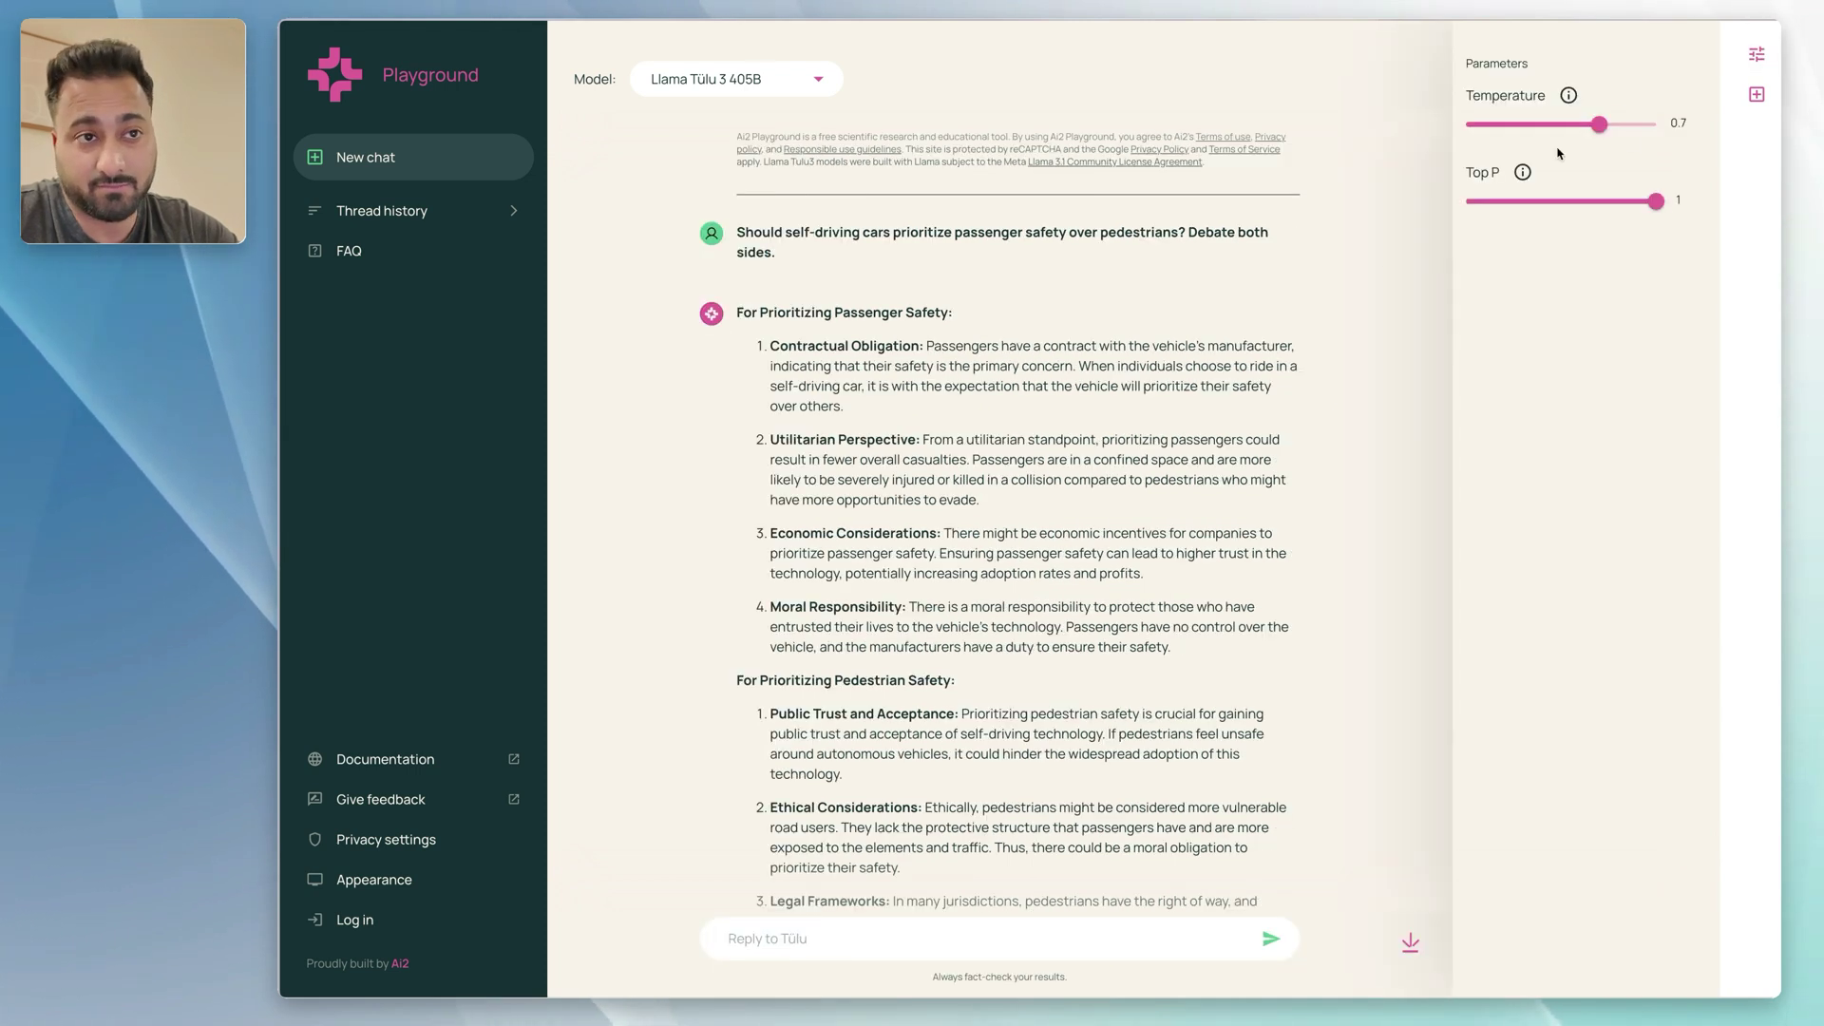
click(1756, 55)
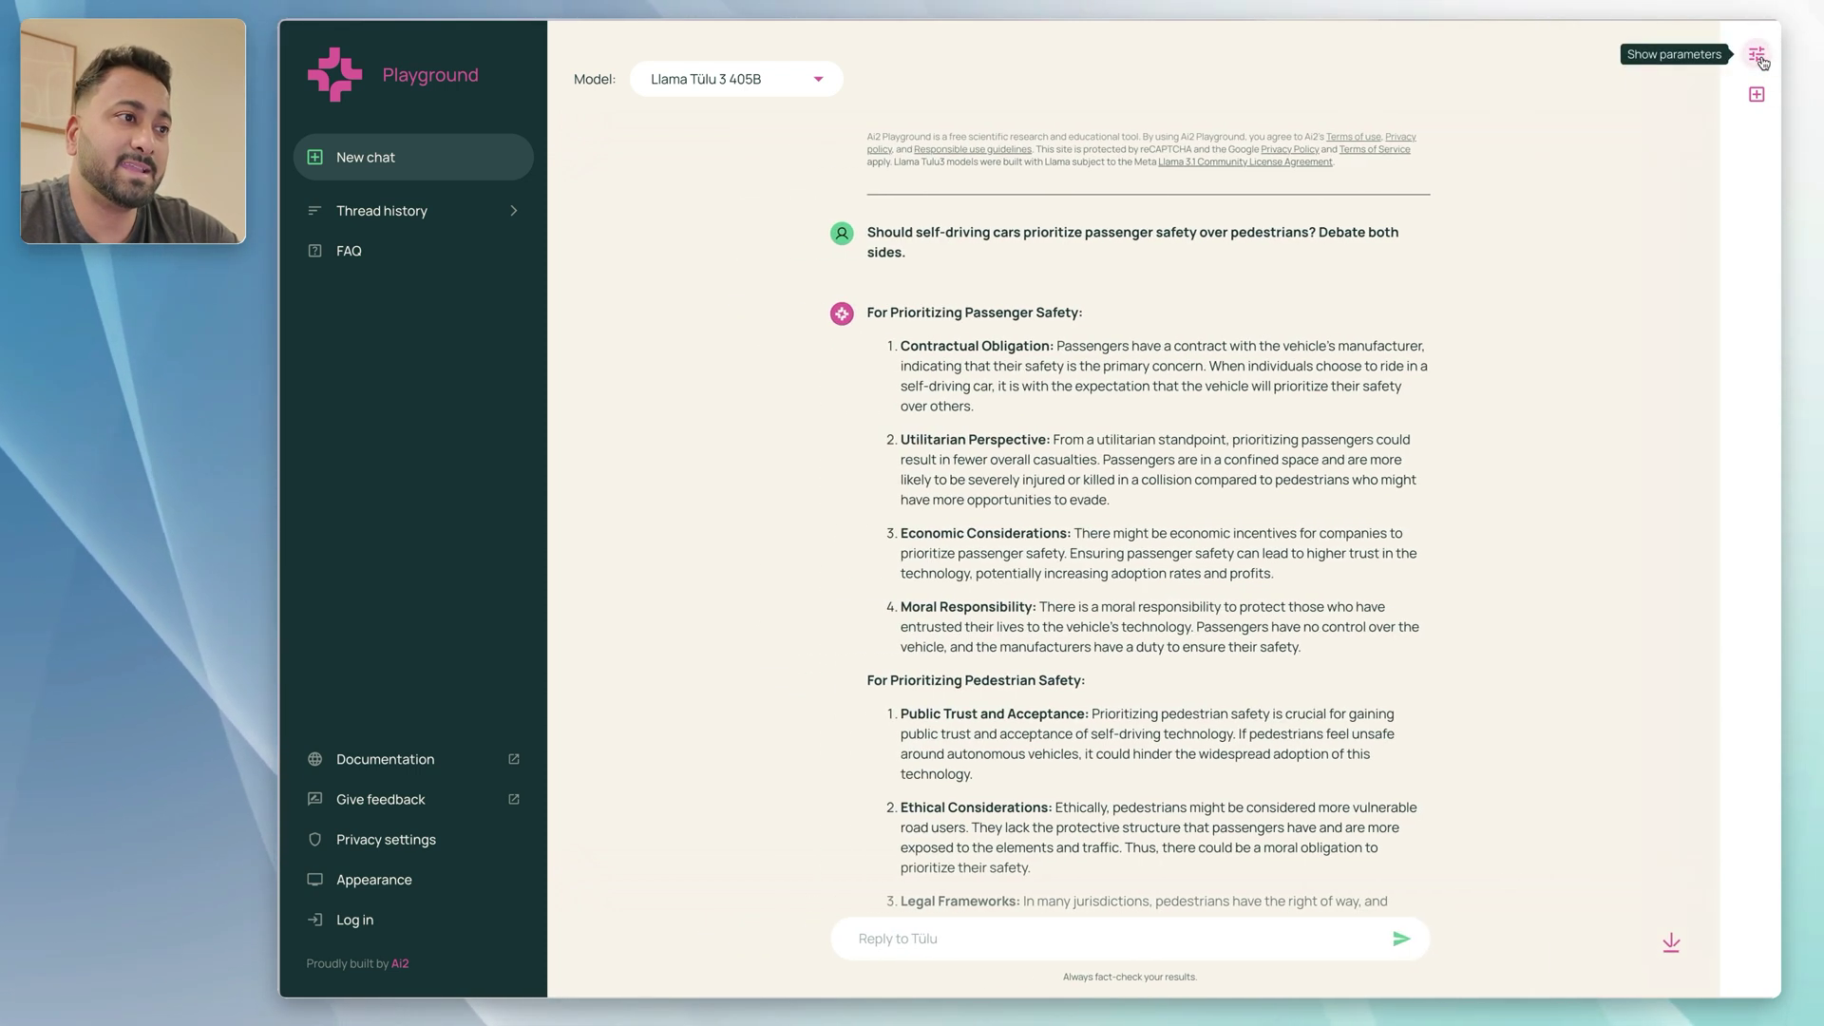